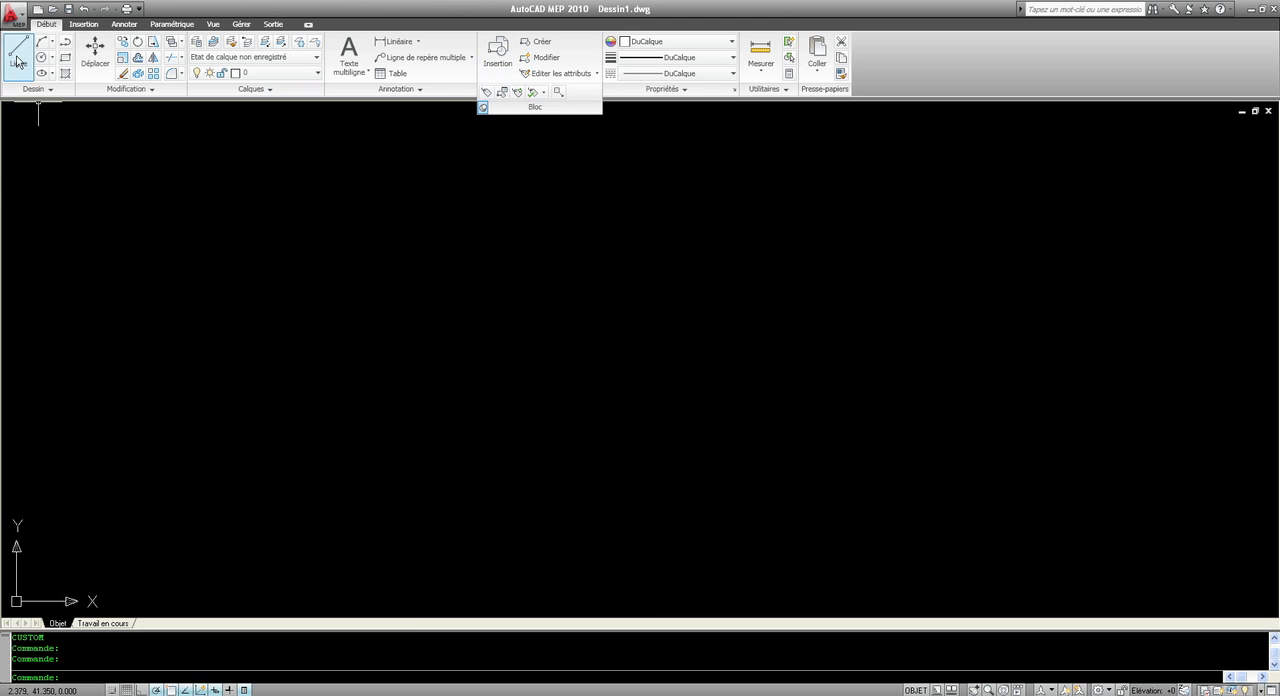
# Step: Draw a wide rectangle in the middle of the empty drawing from its lower-left to its upper-right corner
pyautogui.click(65, 57)
pyautogui.click(350, 463)
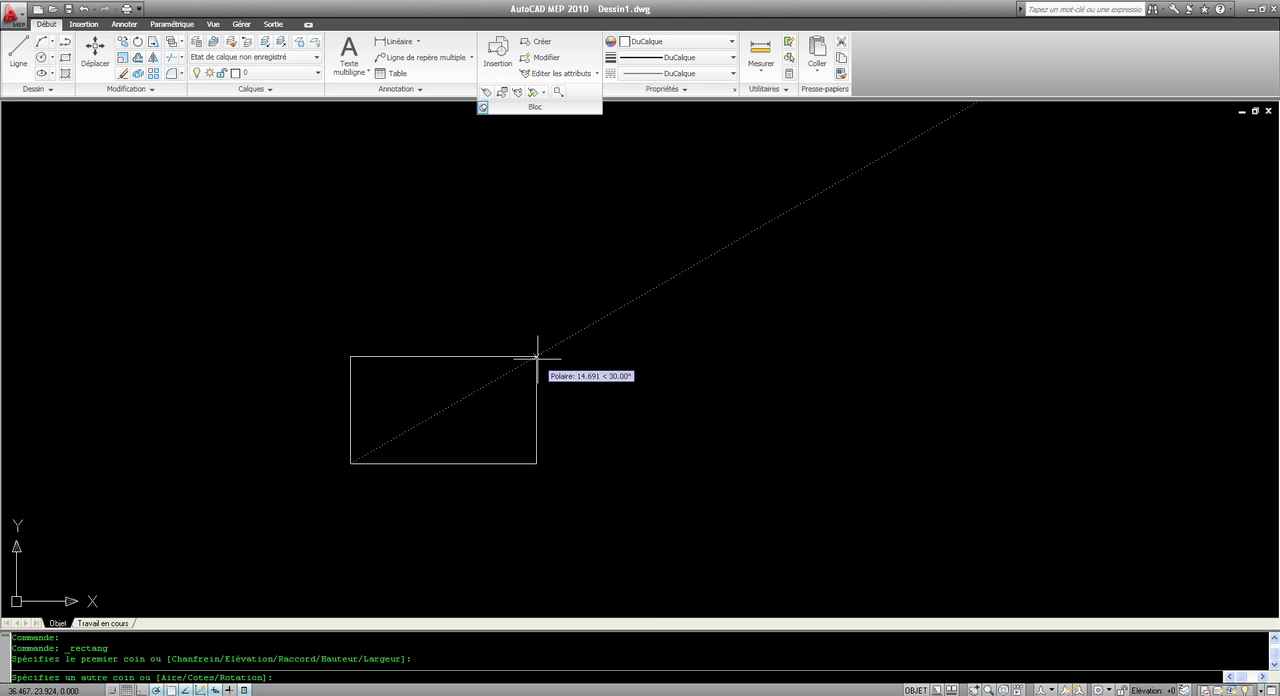
pyautogui.click(640, 296)
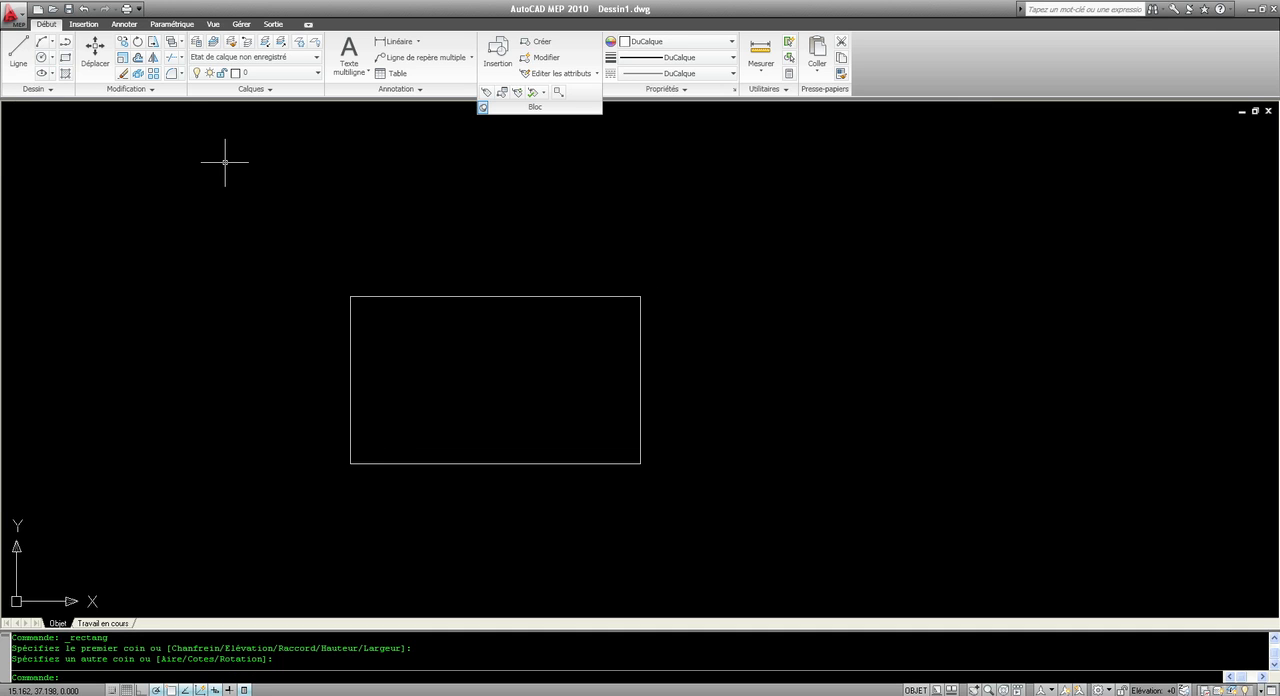
# Step: Draw both diagonals of the rectangle as lines from corner to opposite corner
pyautogui.click(17, 60)
pyautogui.click(351, 463)
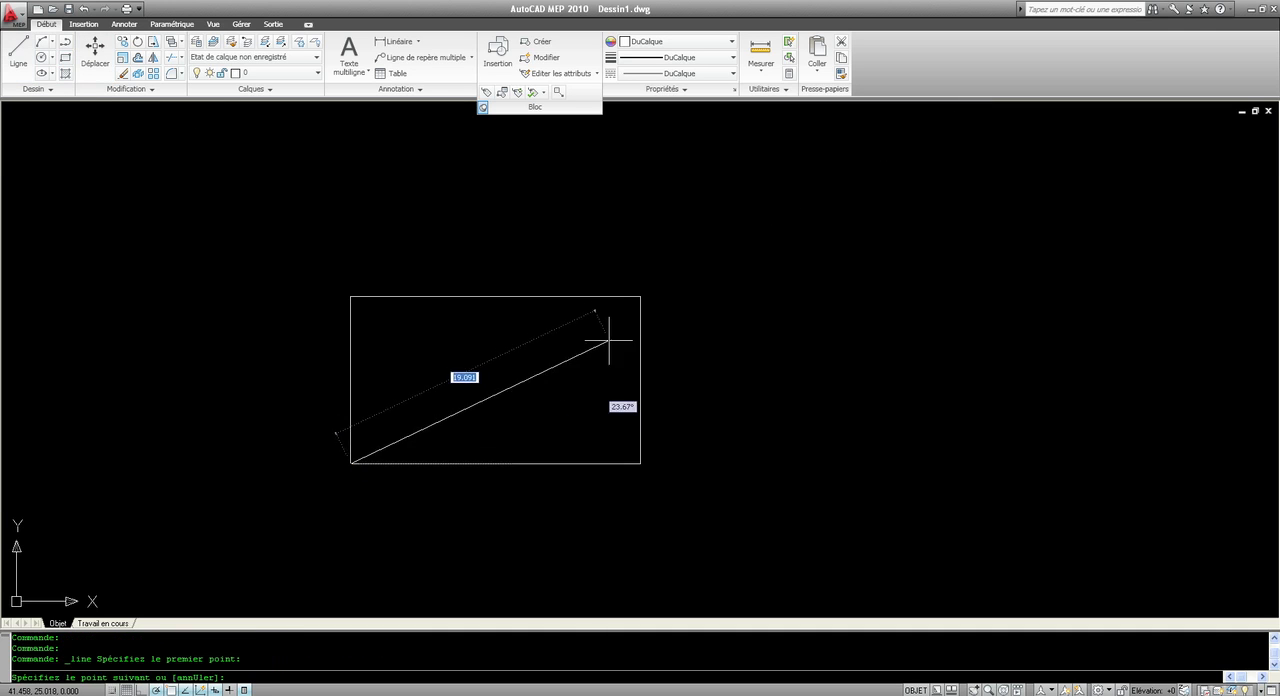
pyautogui.click(640, 296)
pyautogui.press('Escape')
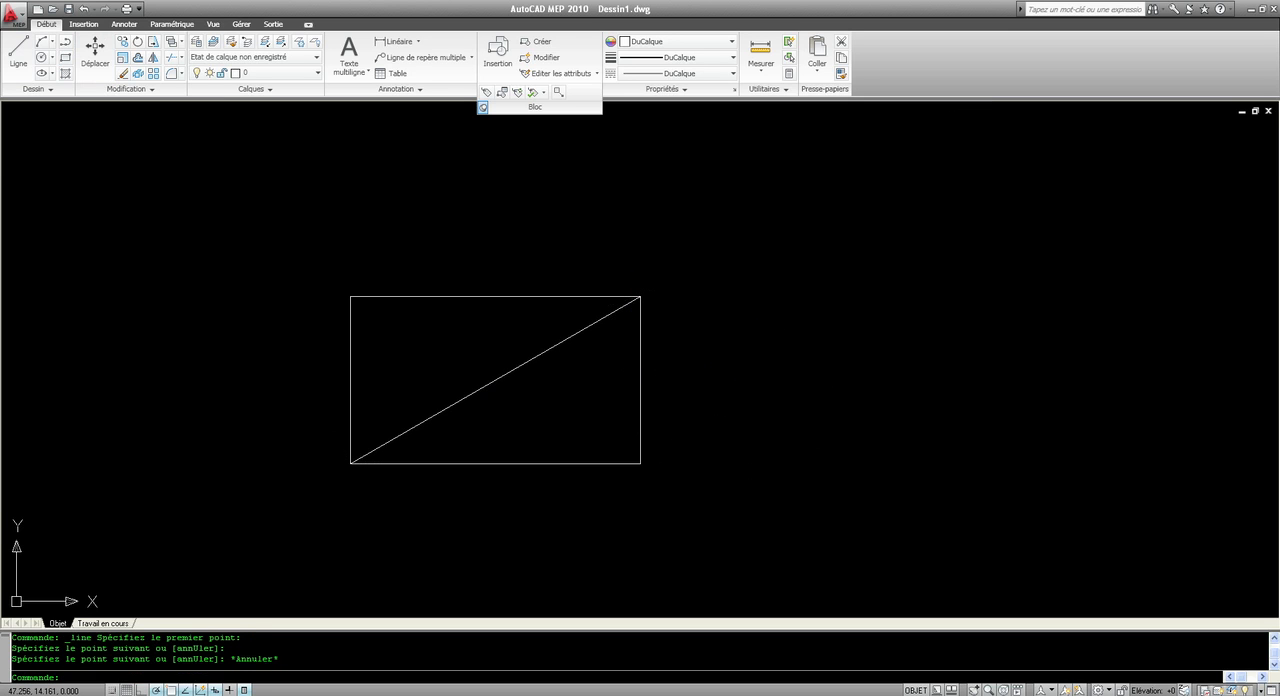
pyautogui.press('Return')
pyautogui.click(640, 463)
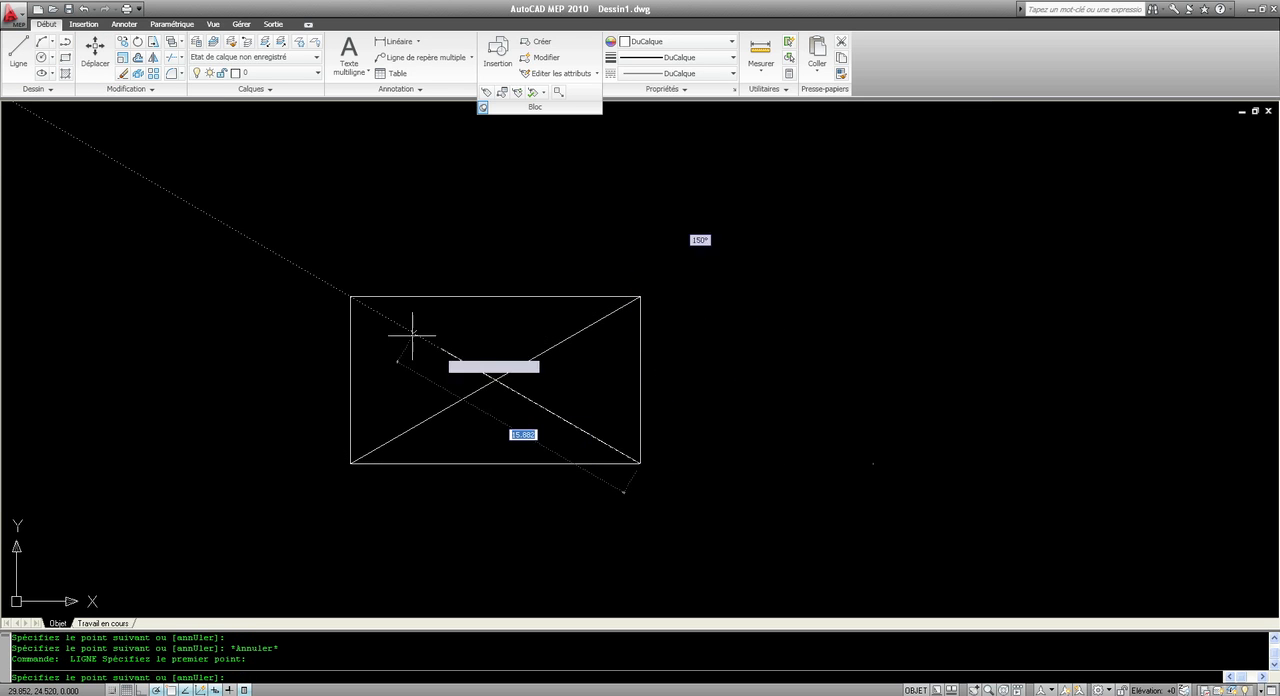
pyautogui.press('Escape')
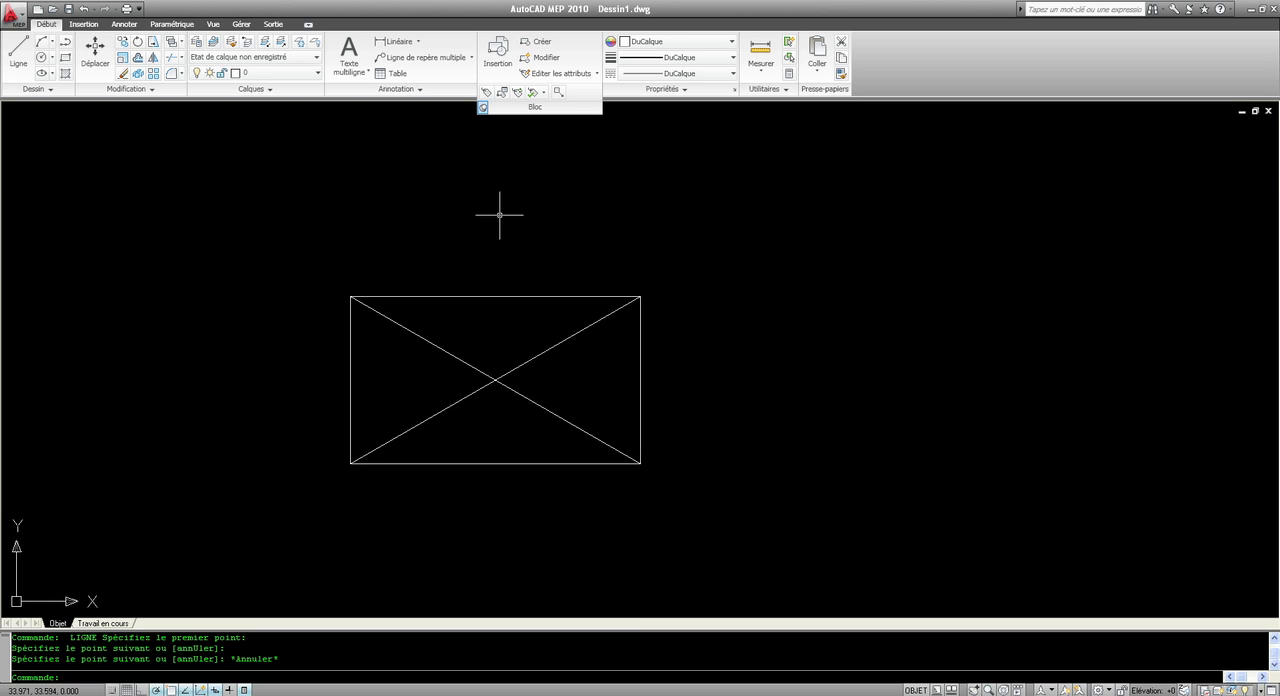
# Step: Draw a slightly slanted line above the rectangle and a separate horizontal line about 18.3 units long to its upper right
pyautogui.press('Return')
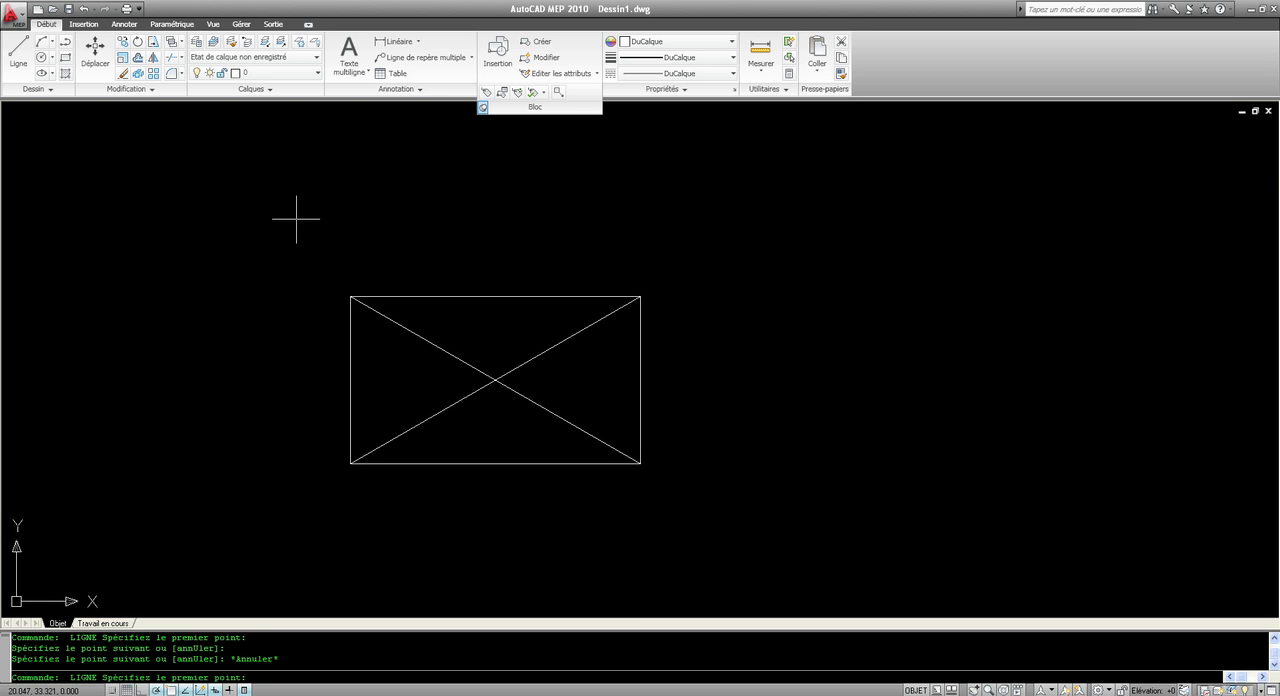
pyautogui.click(338, 215)
pyautogui.click(609, 207)
pyautogui.press('Escape')
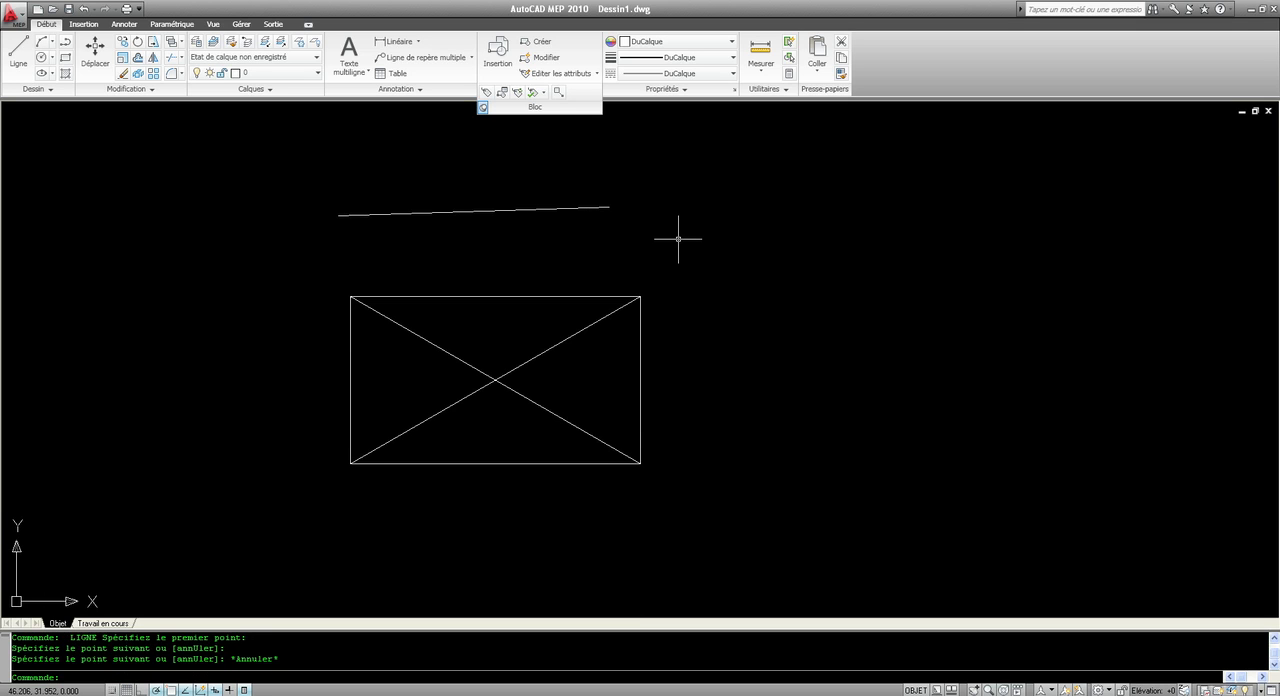
pyautogui.press('Return')
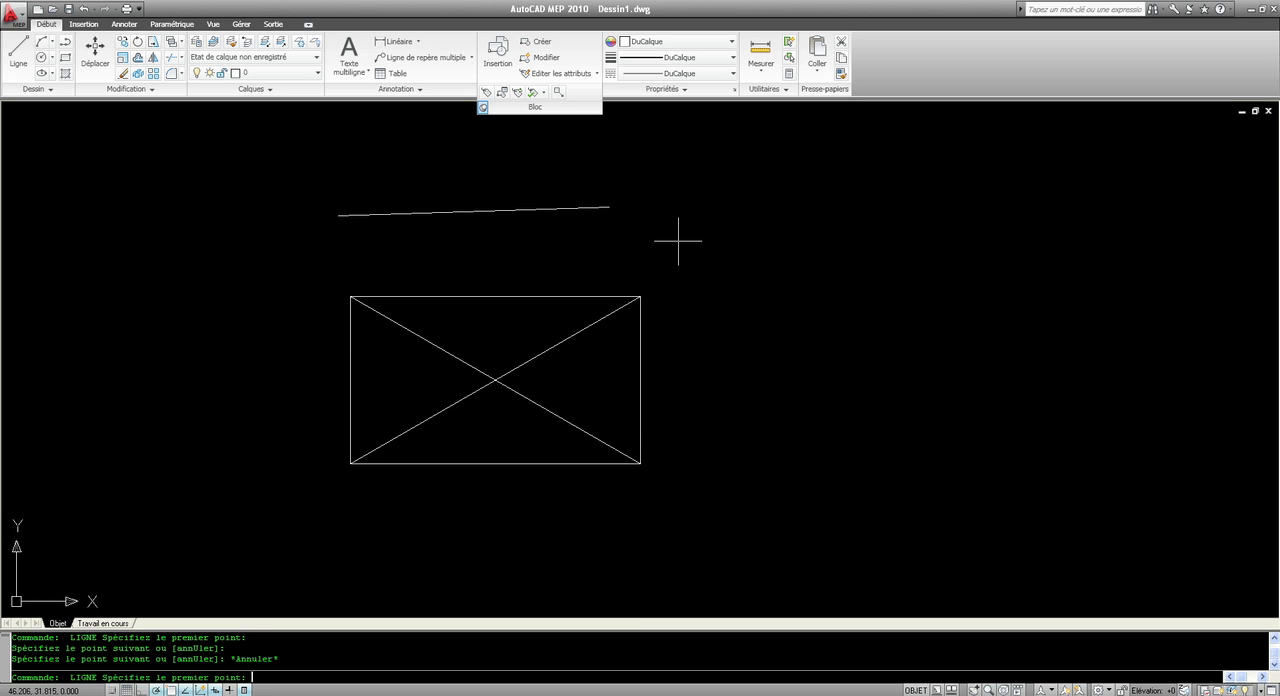
pyautogui.click(678, 240)
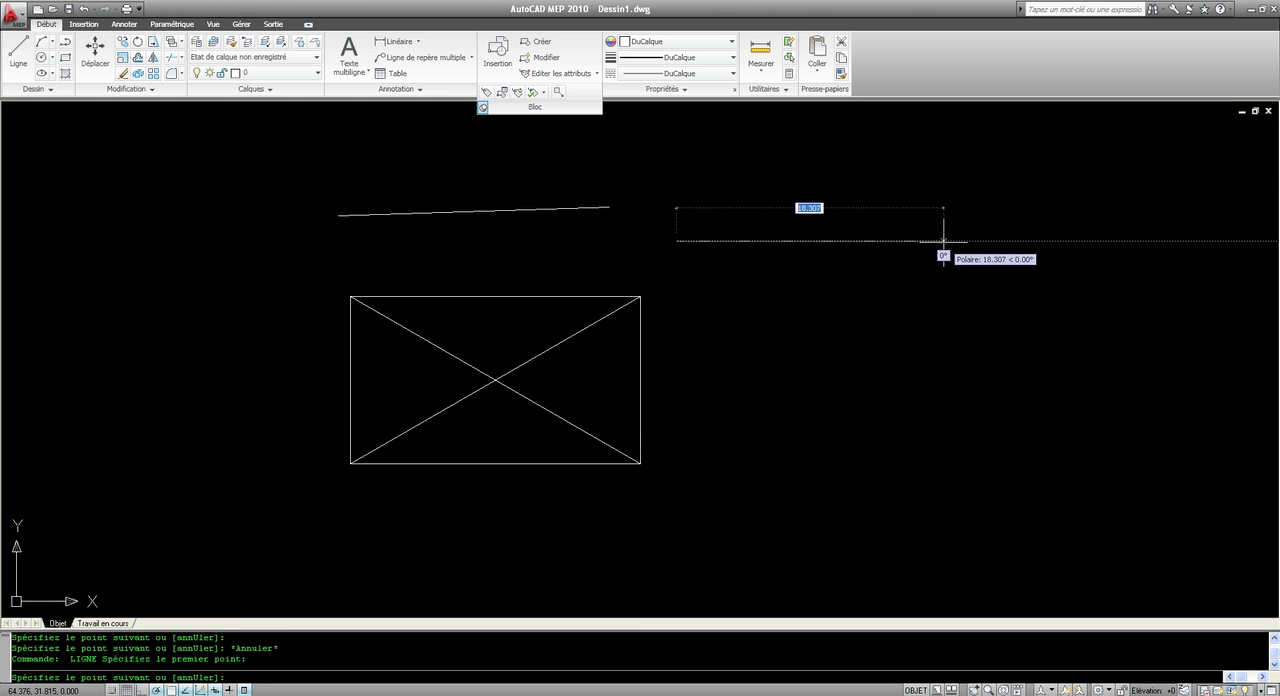
pyautogui.click(943, 240)
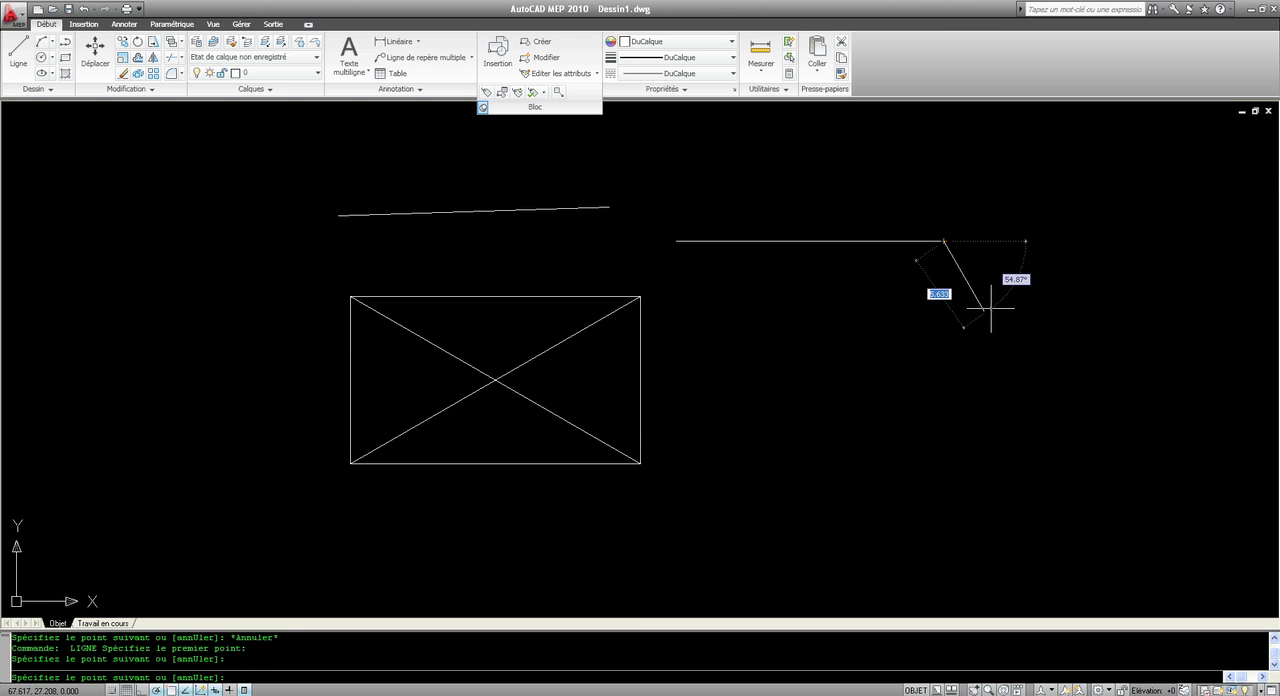
pyautogui.press('Escape')
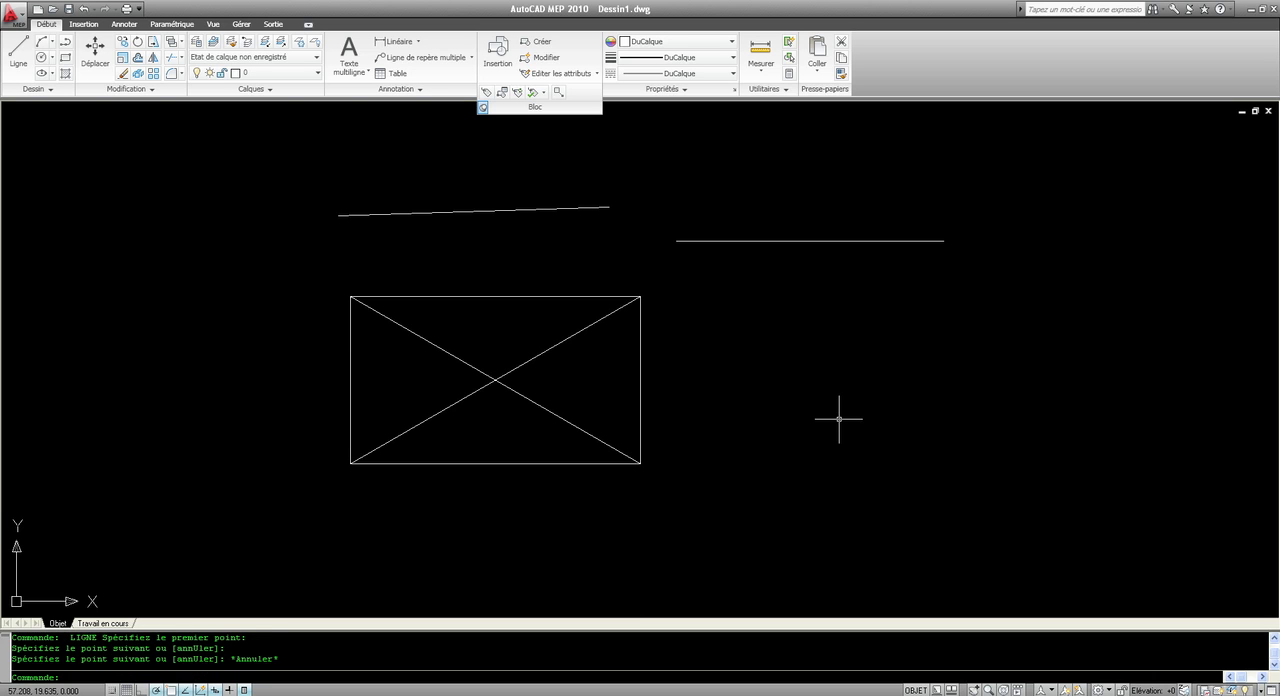
# Step: Erase the two loose lines outside the rectangle
pyautogui.click(839, 419)
pyautogui.click(703, 211)
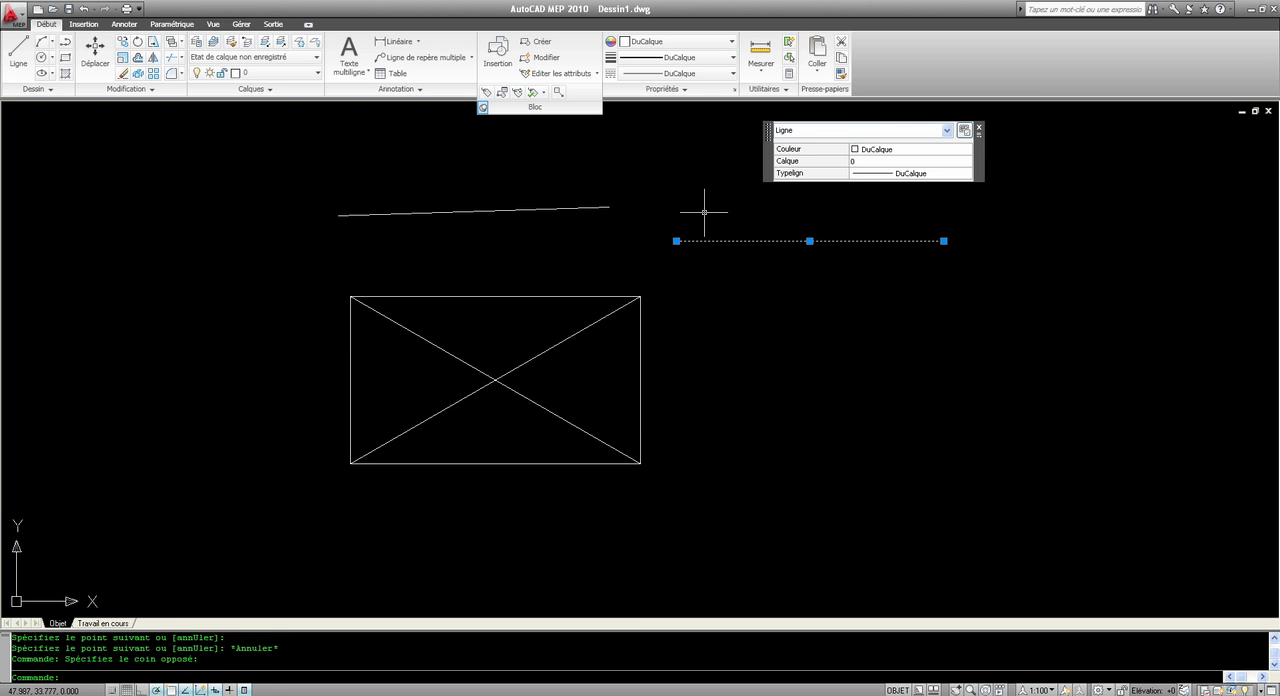
pyautogui.click(592, 225)
pyautogui.click(467, 144)
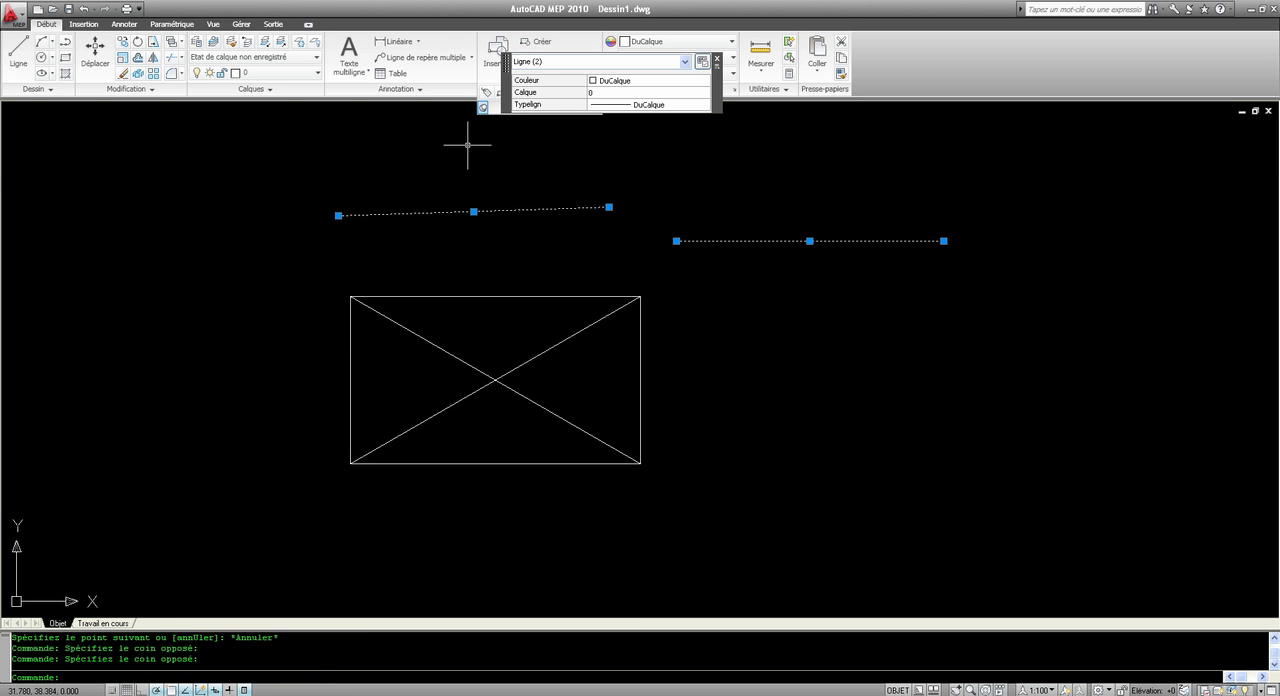
pyautogui.press('Delete')
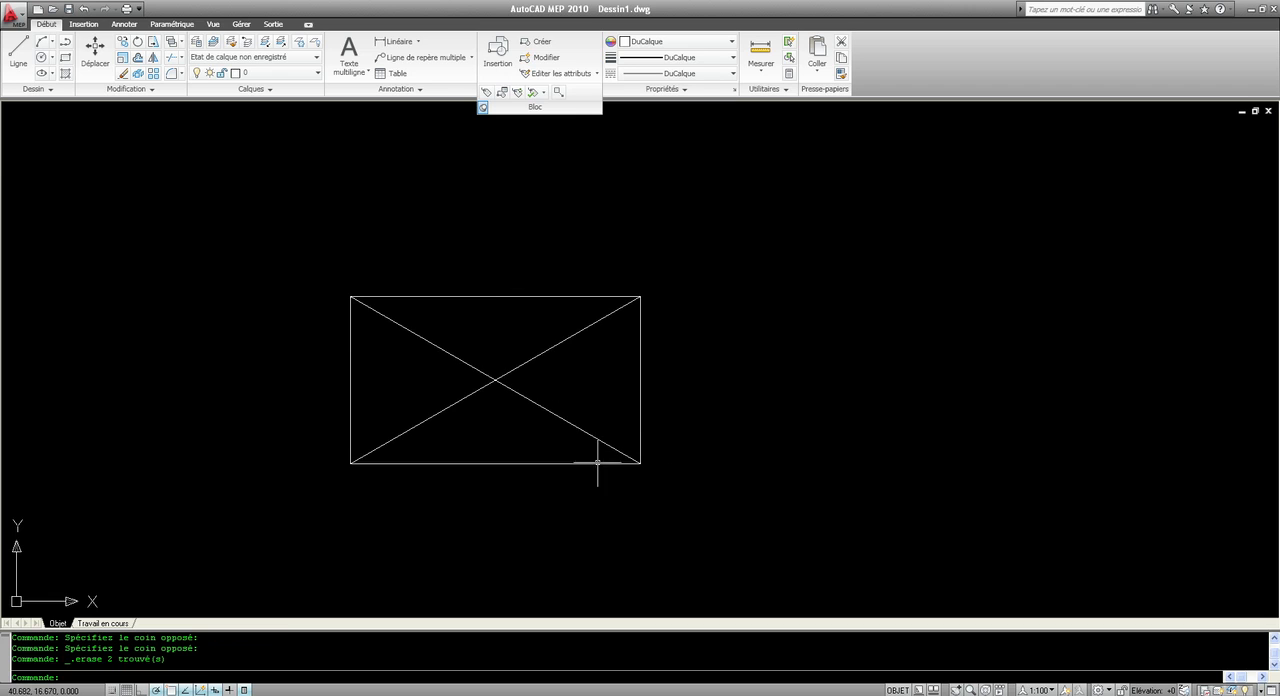
# Step: Create a block named 45 from the rectangle and its diagonals, with the lower-left corner as base point, and open it in the block editor
pyautogui.click(650, 512)
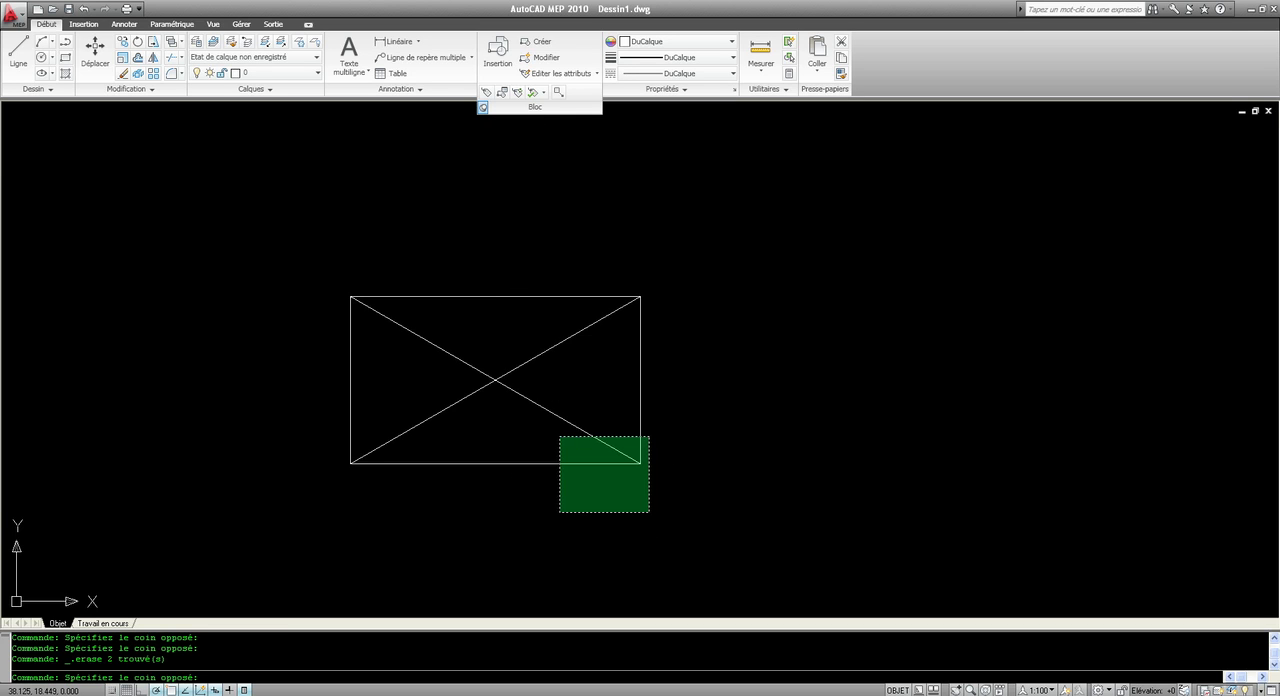
pyautogui.click(265, 268)
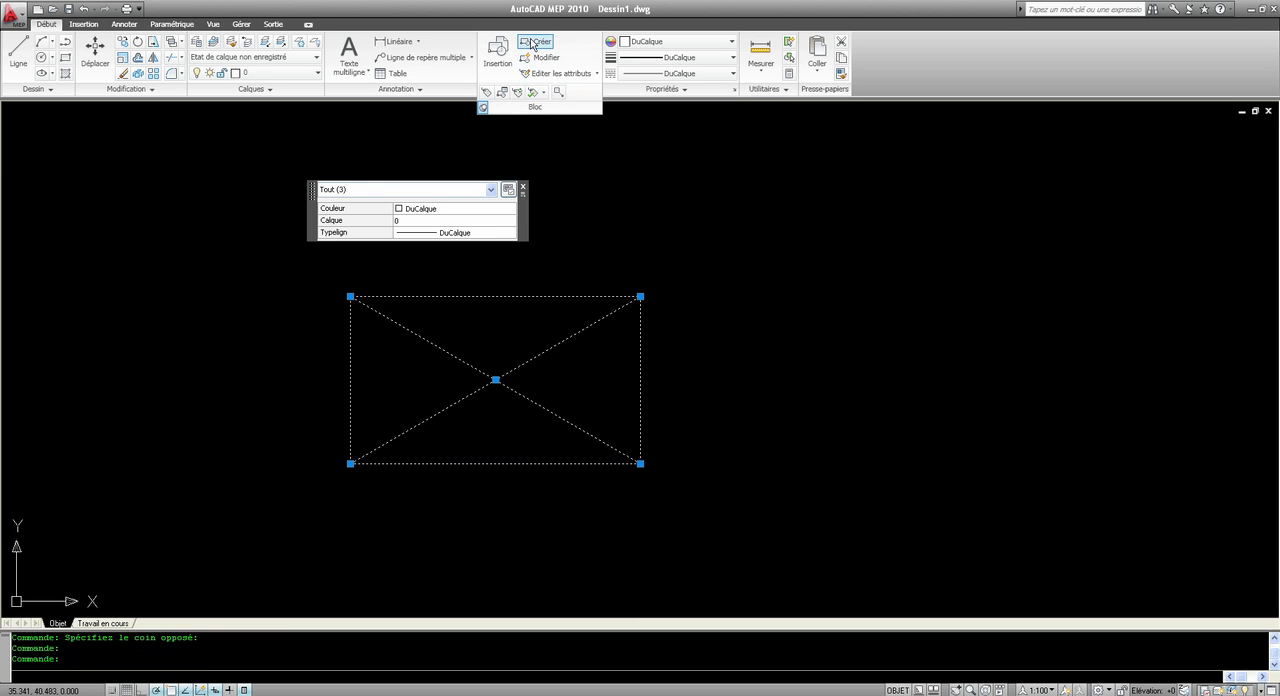
pyautogui.click(532, 42)
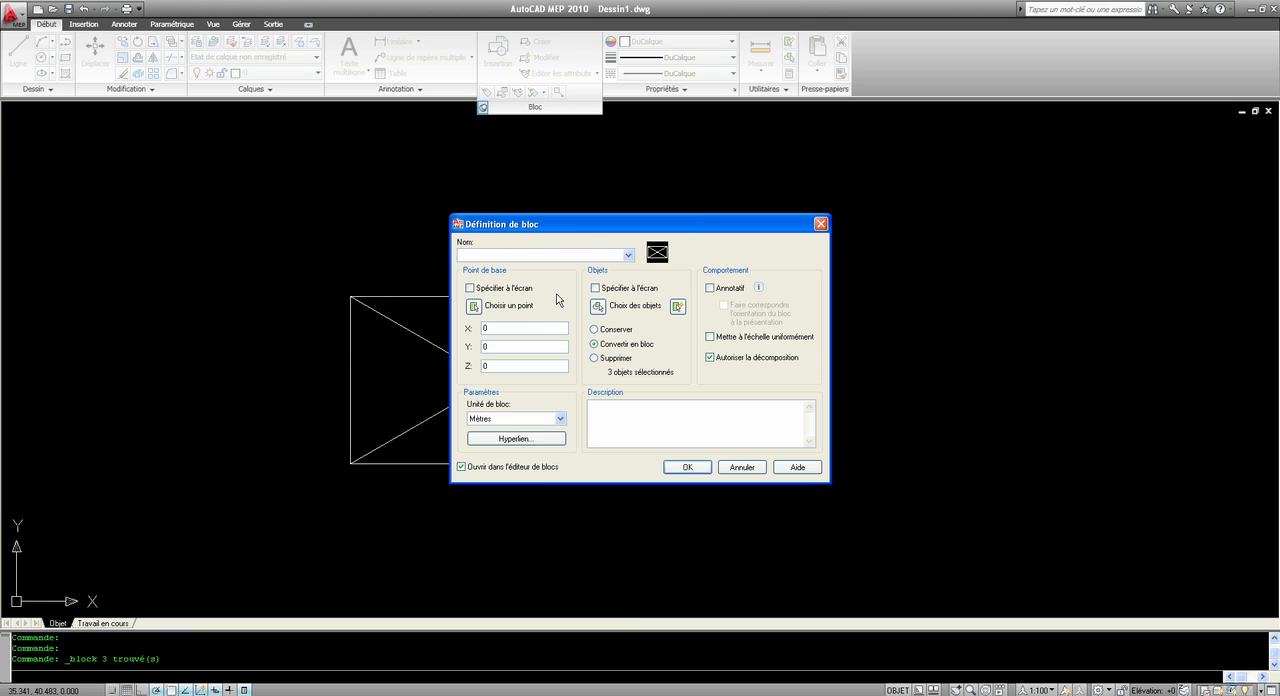
pyautogui.write('45')
pyautogui.click(474, 306)
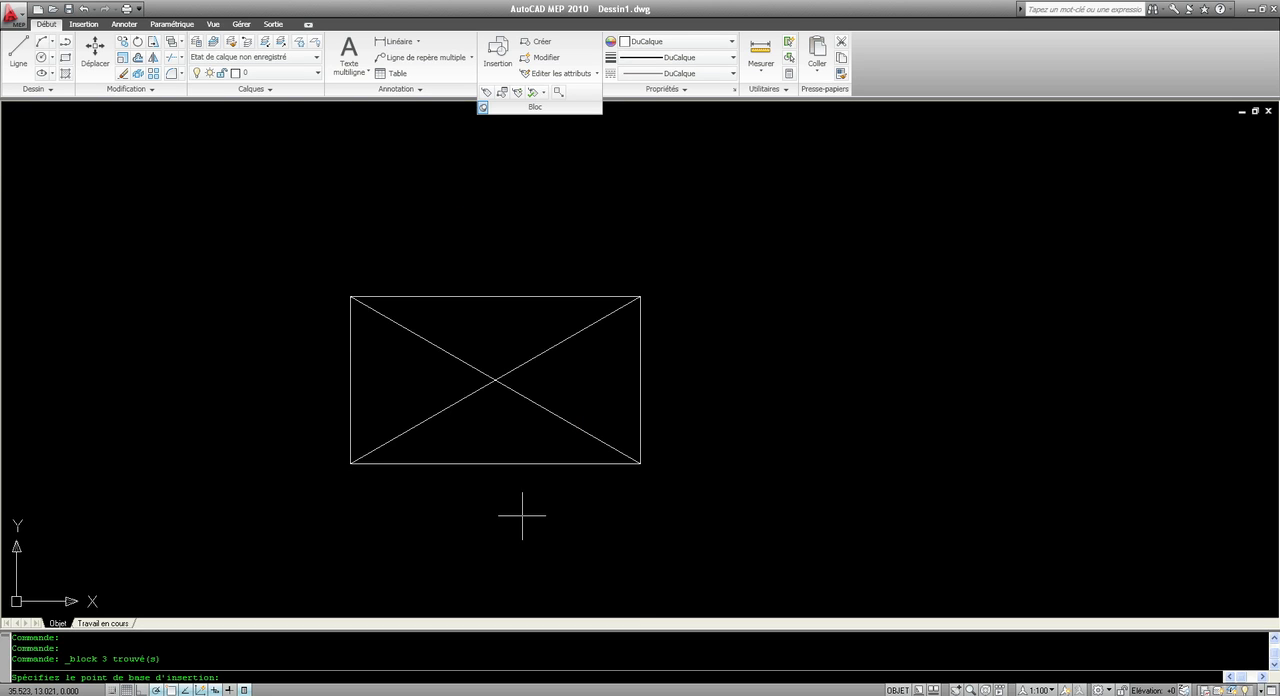
pyautogui.click(350, 463)
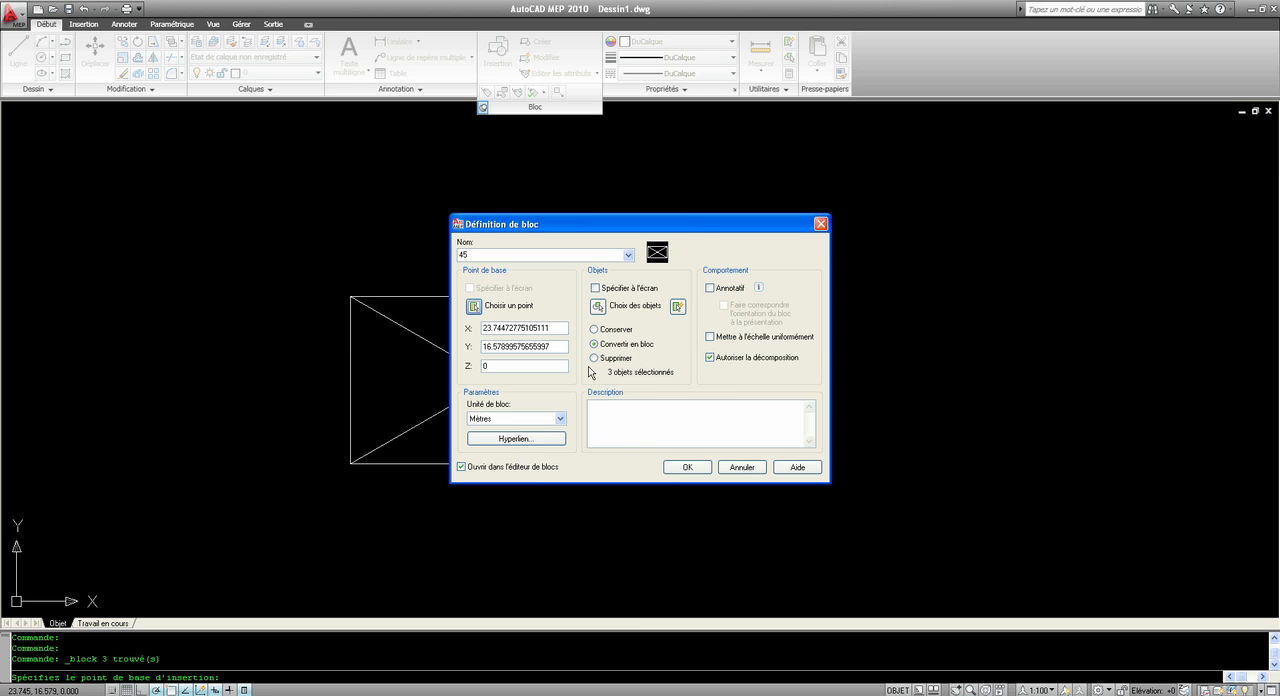
pyautogui.click(685, 467)
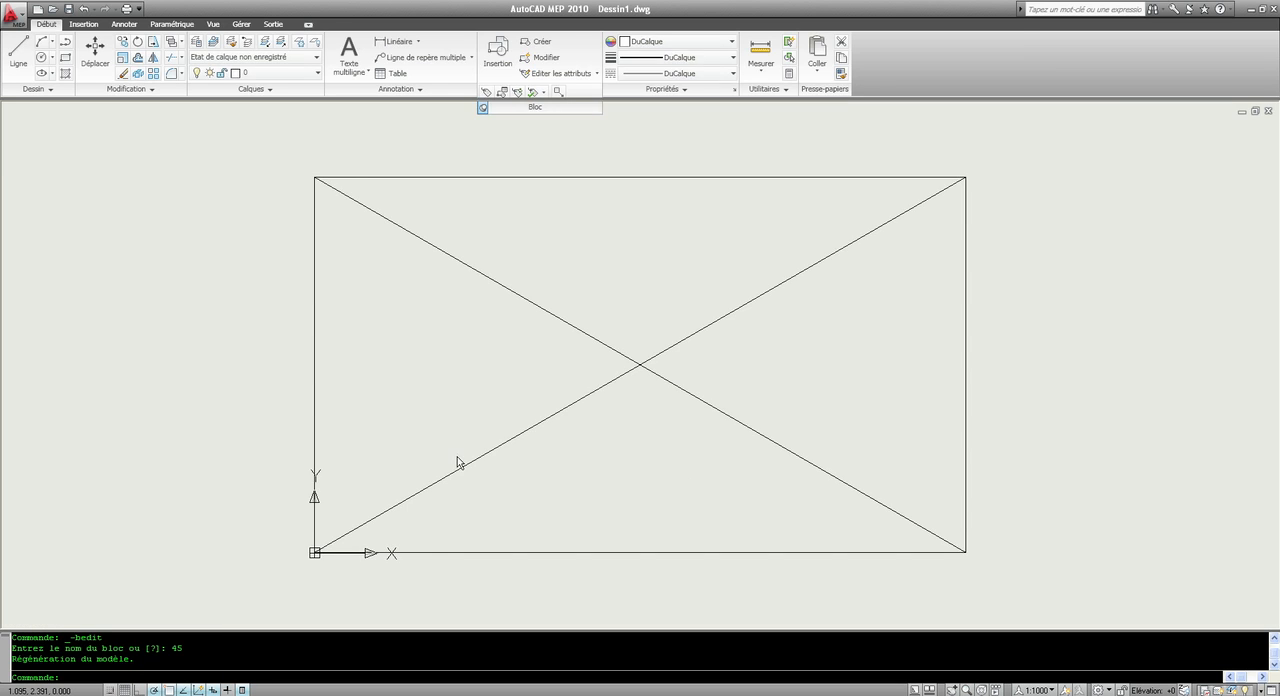
# Step: Define a block attribute with "taille" as its tag, prompt and default value
pyautogui.scroll(-4, 530, 367)
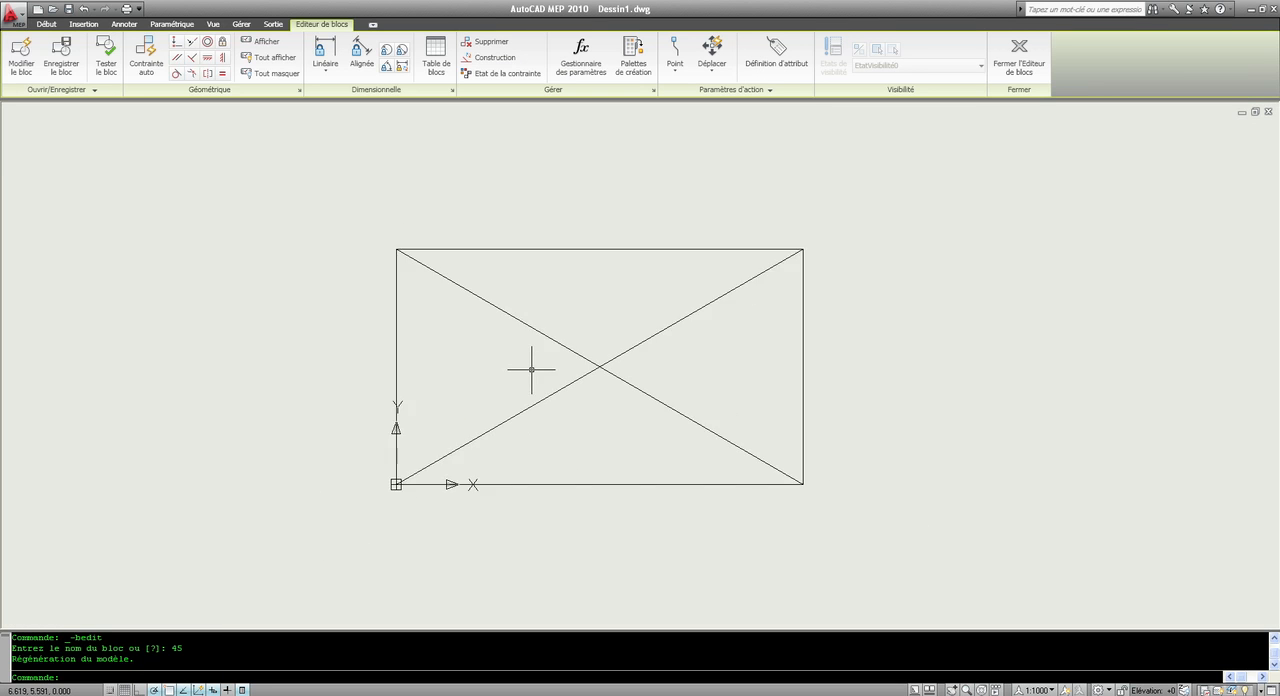
pyautogui.scroll(2, 575, 340)
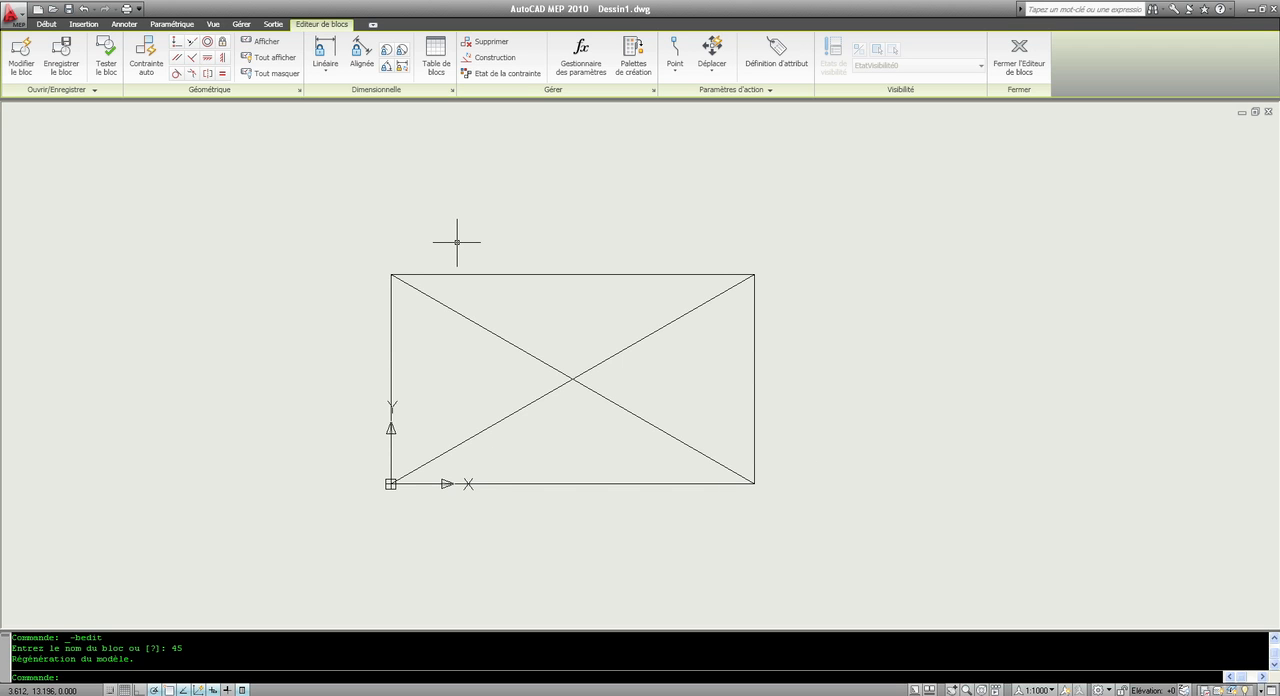
pyautogui.click(46, 24)
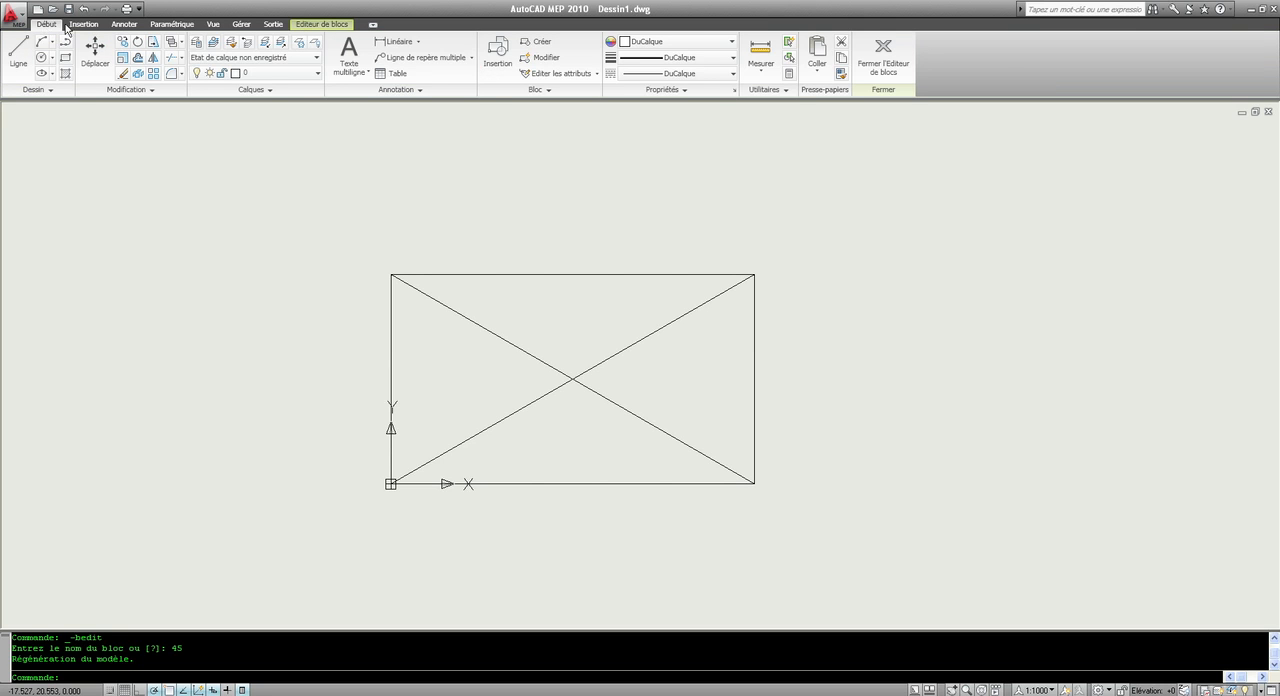
pyautogui.click(84, 24)
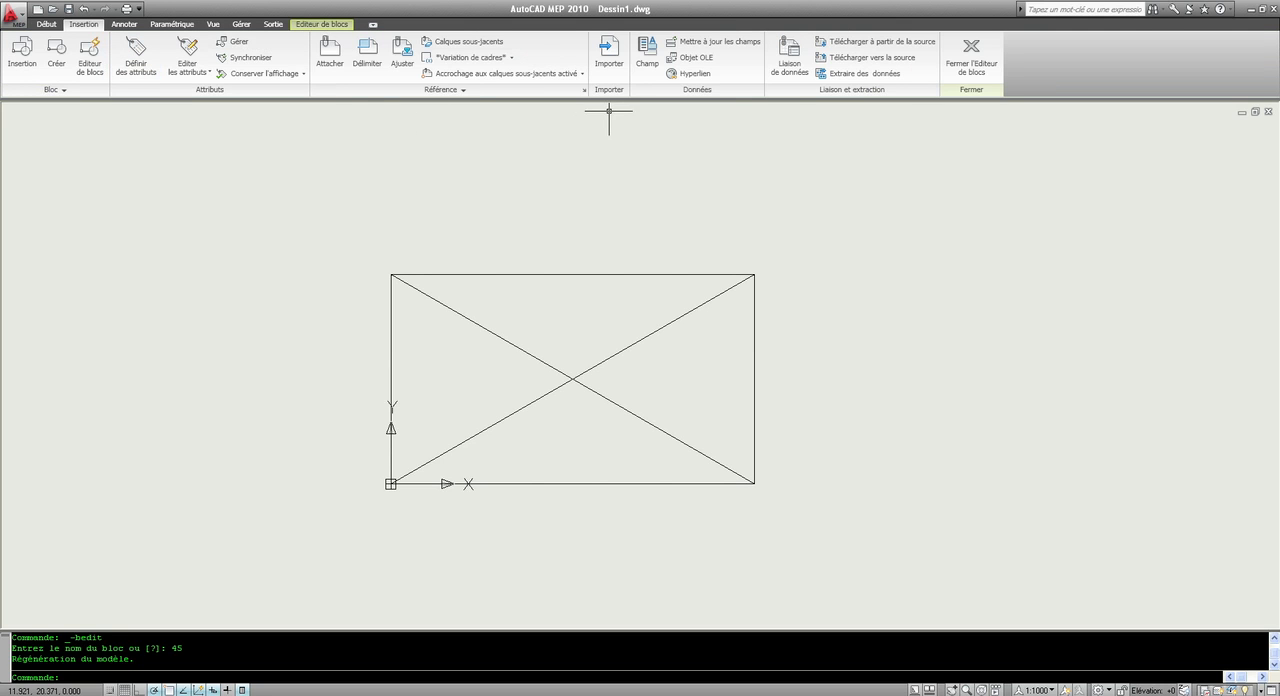
pyautogui.click(136, 67)
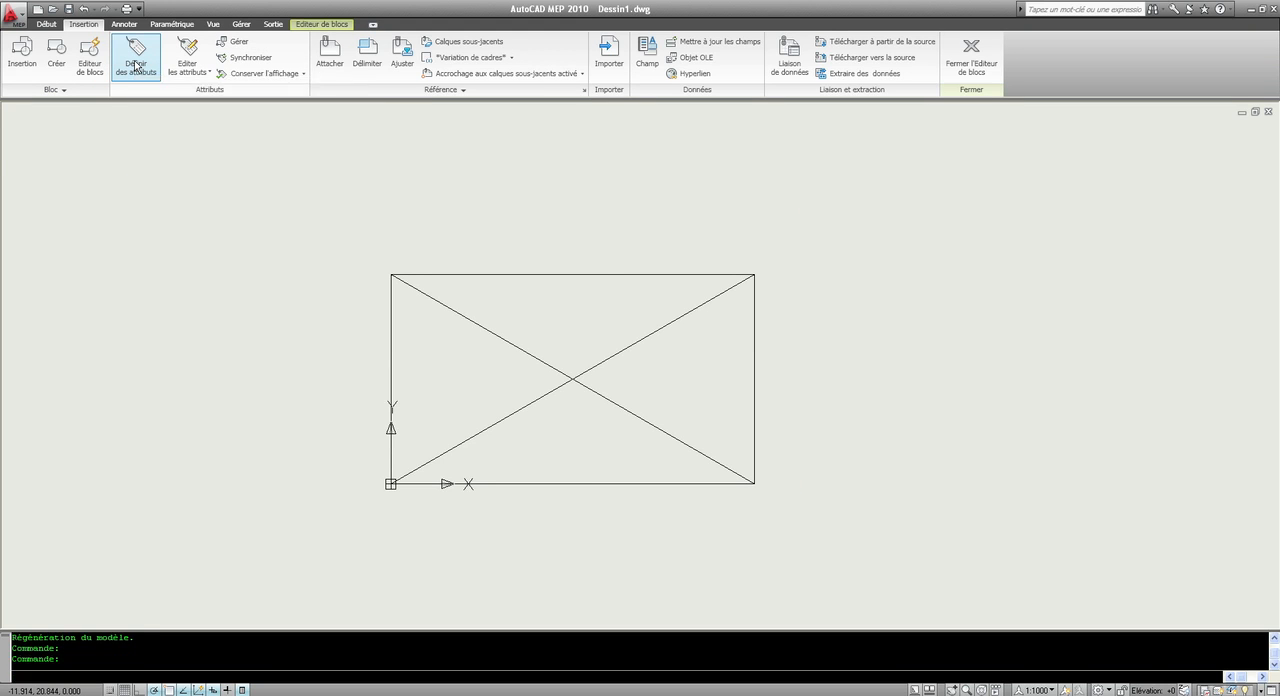
pyautogui.moveTo(565, 219); pyautogui.dragTo(513, 221)
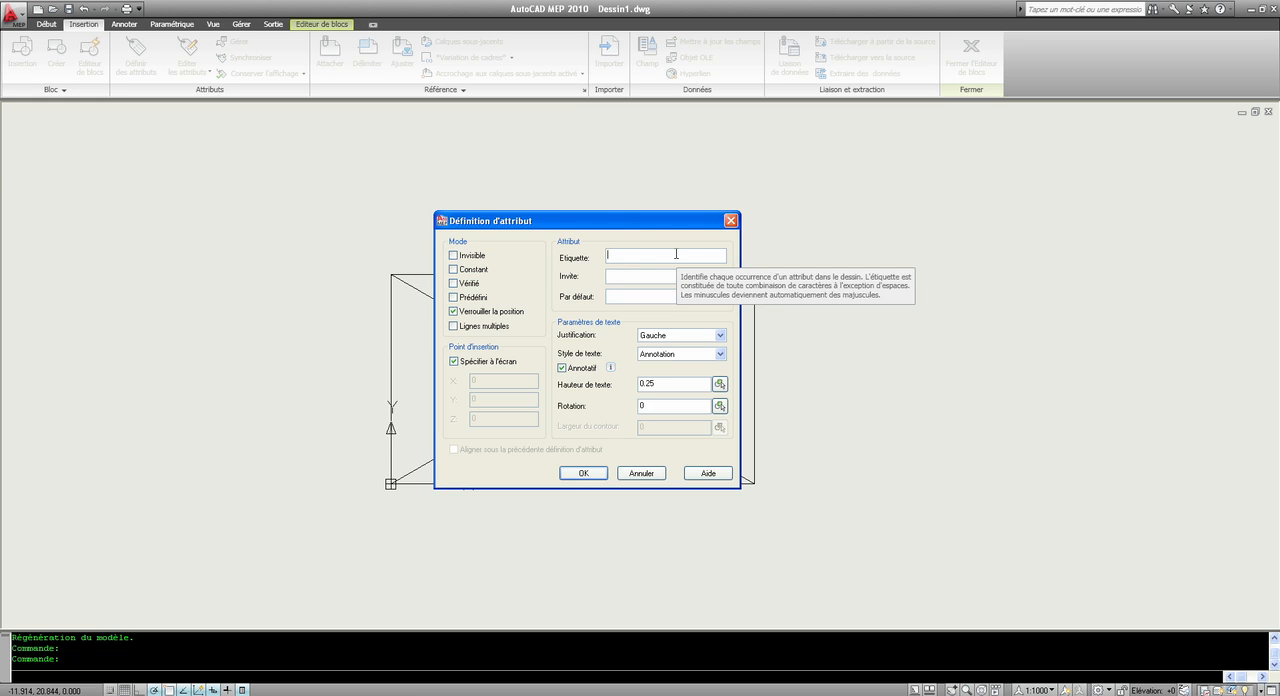
pyautogui.write('taille')
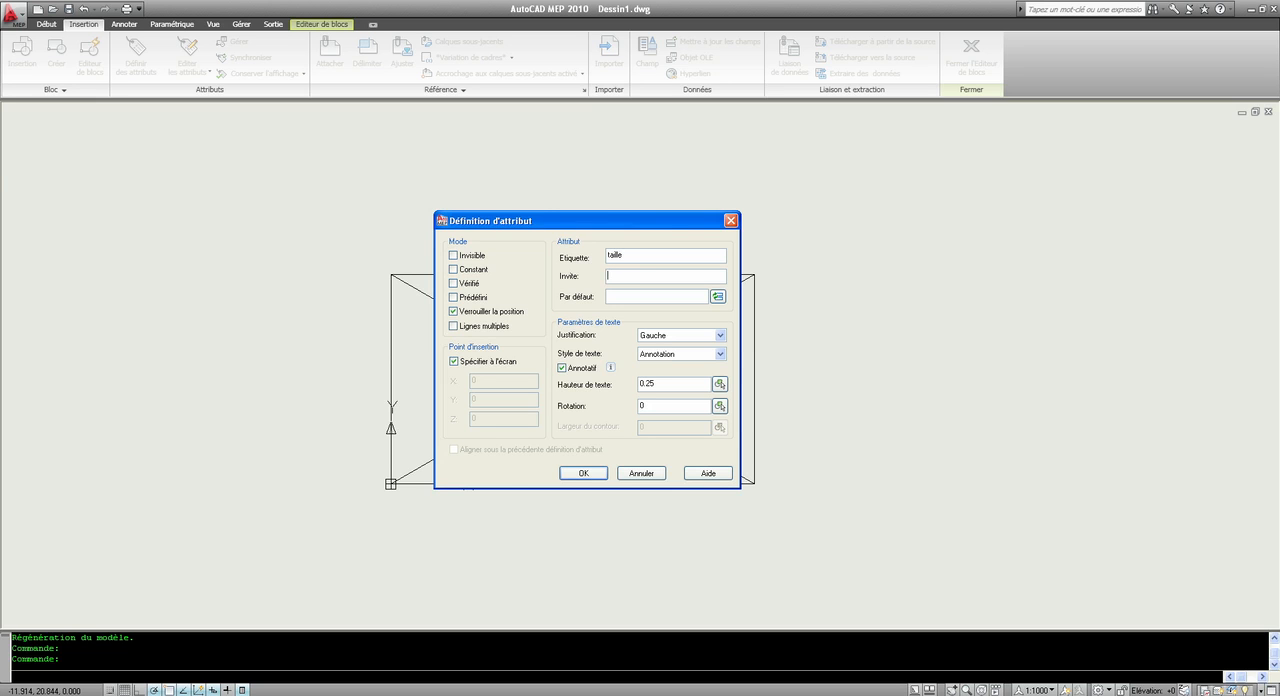
pyautogui.write('taille')
pyautogui.moveTo(515, 226); pyautogui.dragTo(835, 162)
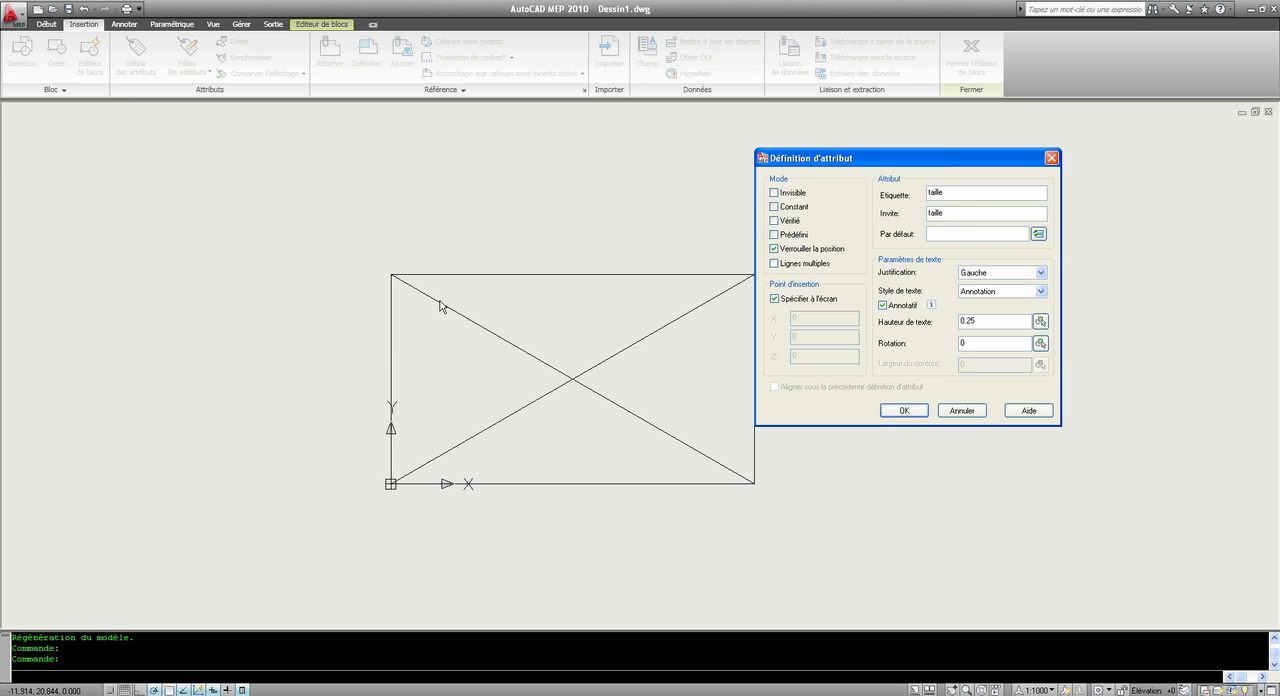
pyautogui.moveTo(883, 152); pyautogui.dragTo(533, 182)
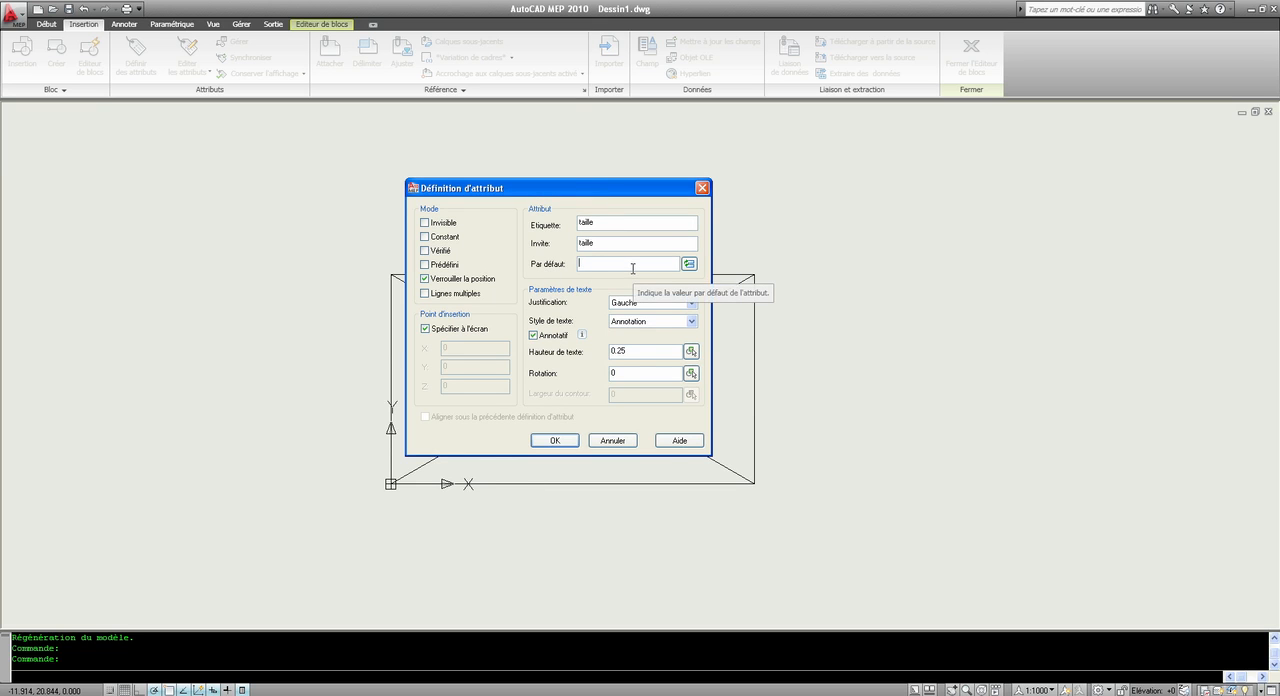
pyautogui.write('taille')
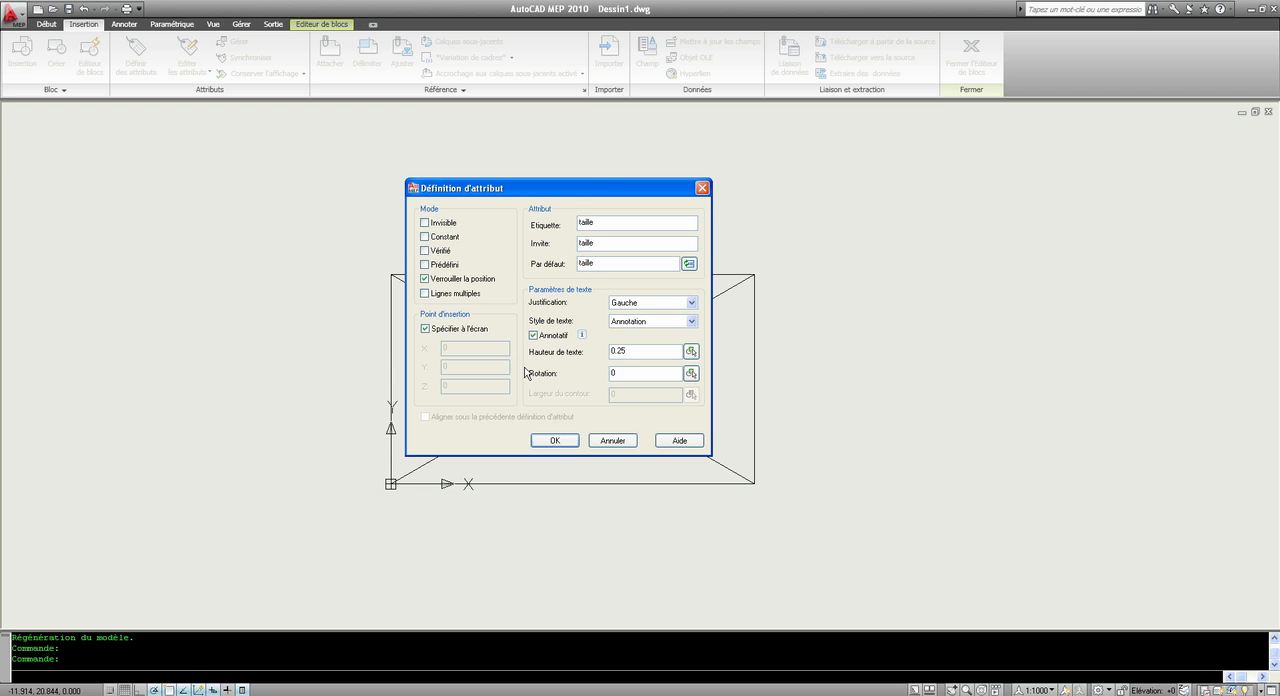
# Step: Place the attribute just above the rectangle's upper-left corner and close the block editor, saving the changes to block 45
pyautogui.click(554, 441)
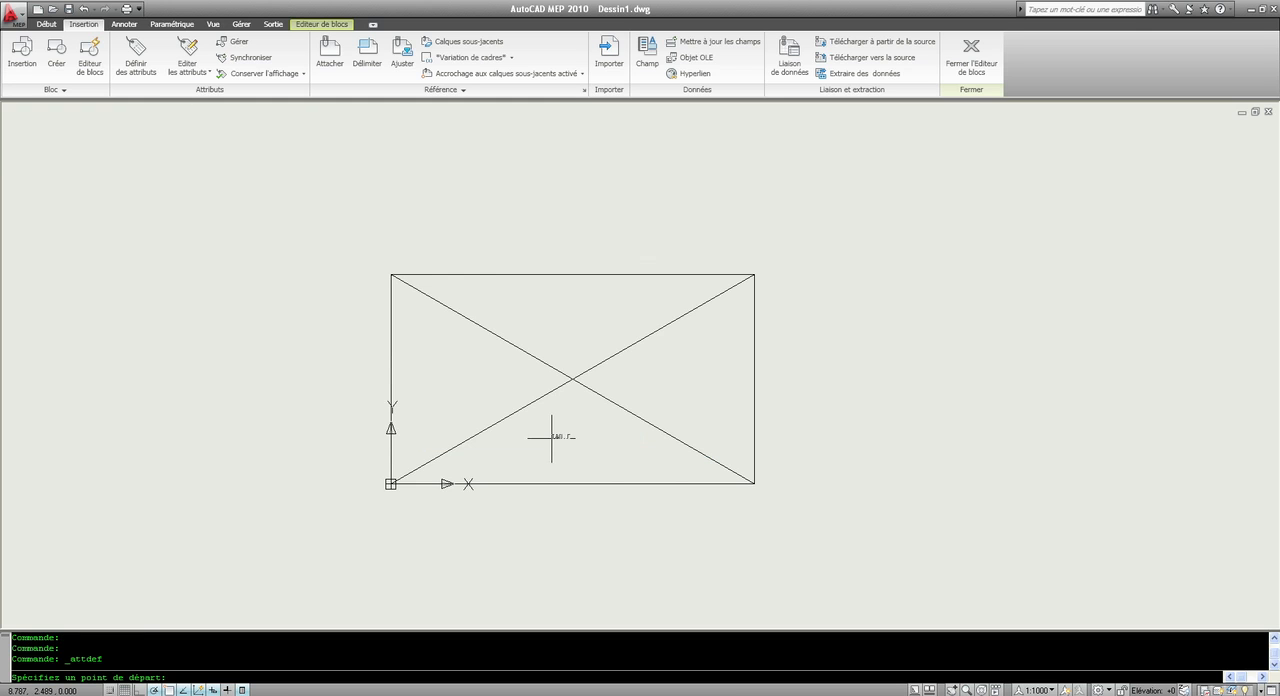
pyautogui.click(398, 244)
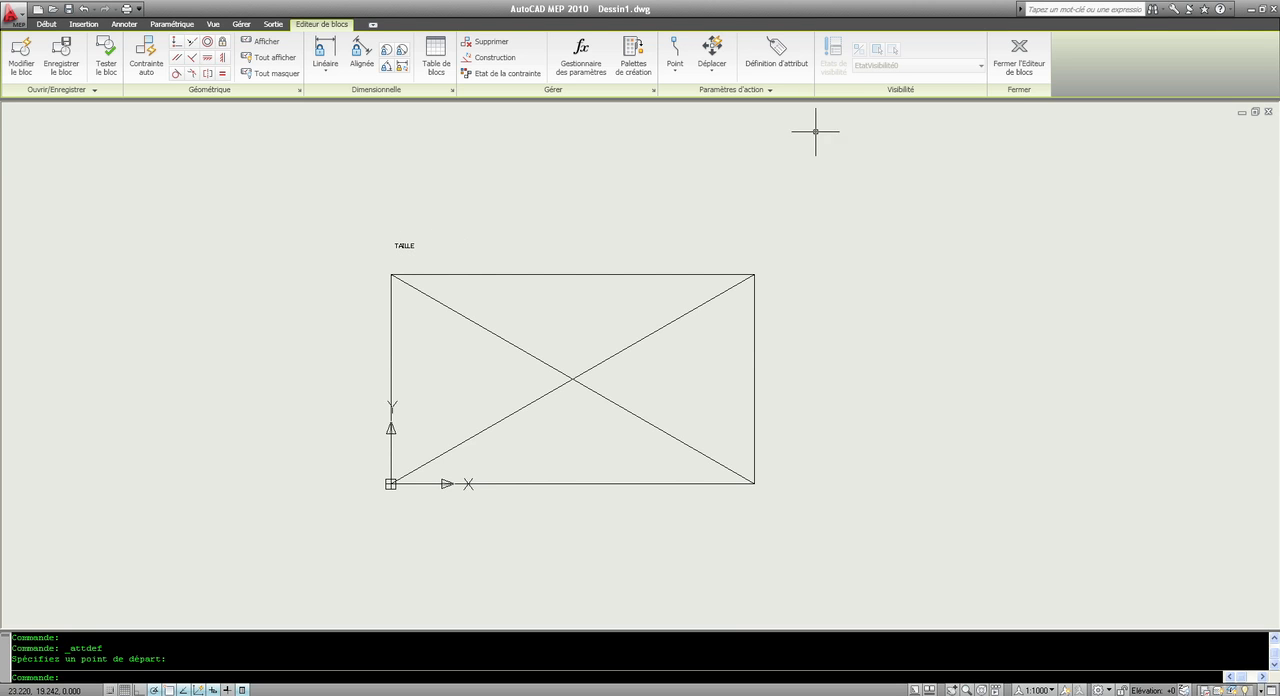
pyautogui.click(1031, 64)
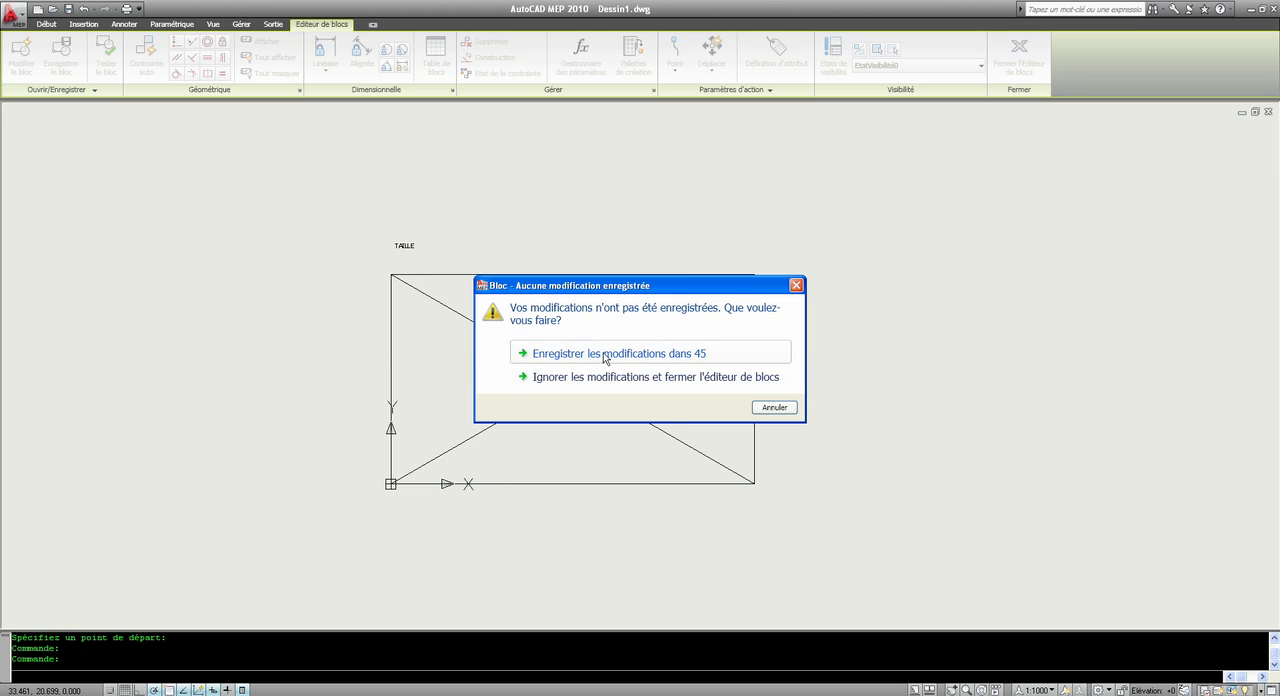
pyautogui.click(678, 355)
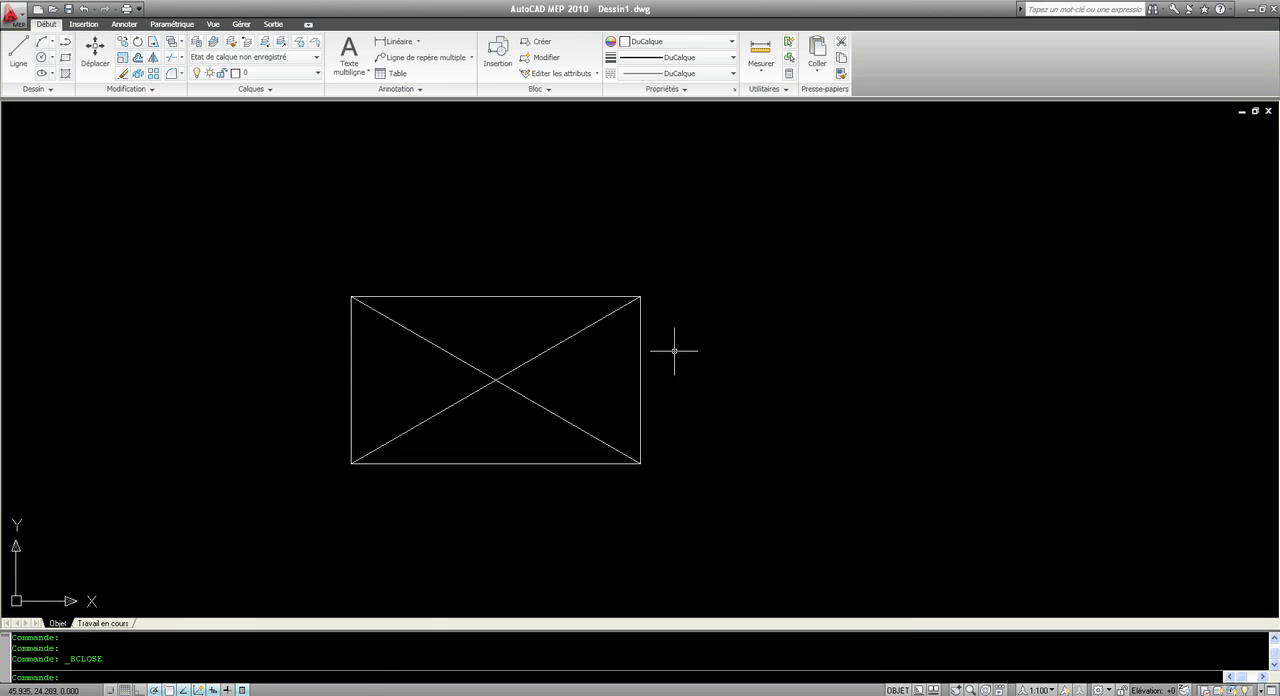
# Step: Erase the existing block reference, then insert block 45 again near the drawing's centre with 100 as its taille value
pyautogui.click(460, 296)
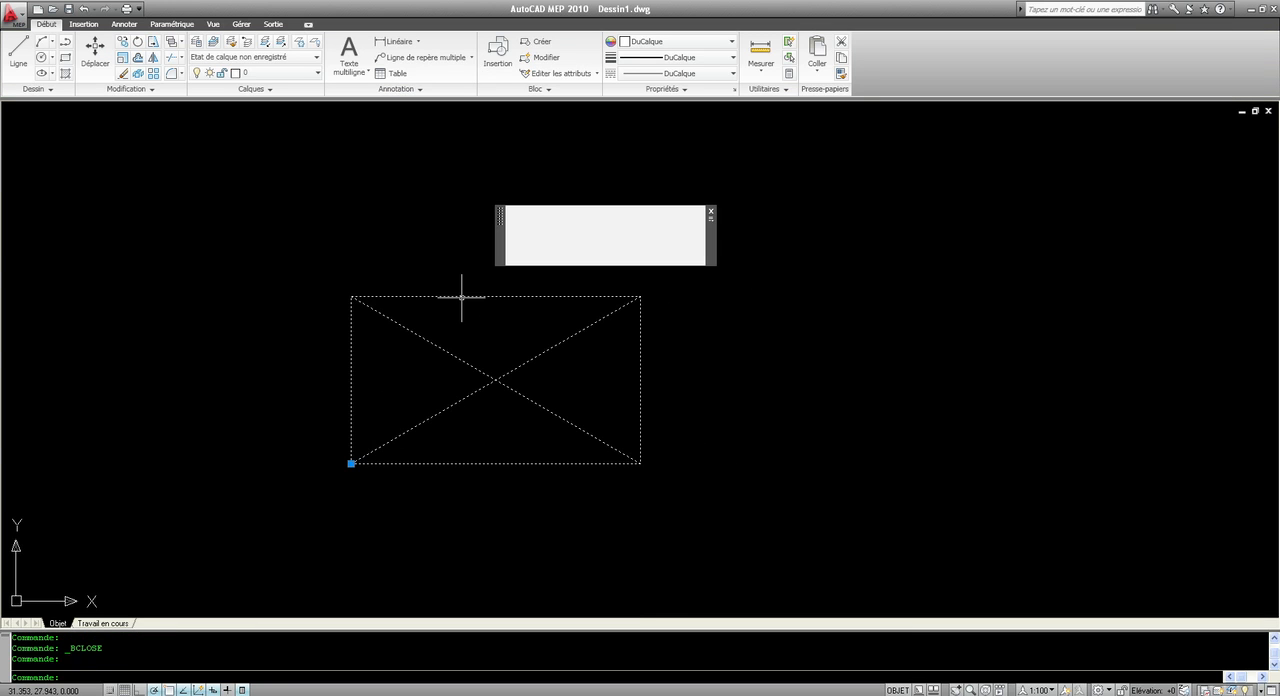
pyautogui.press('Delete')
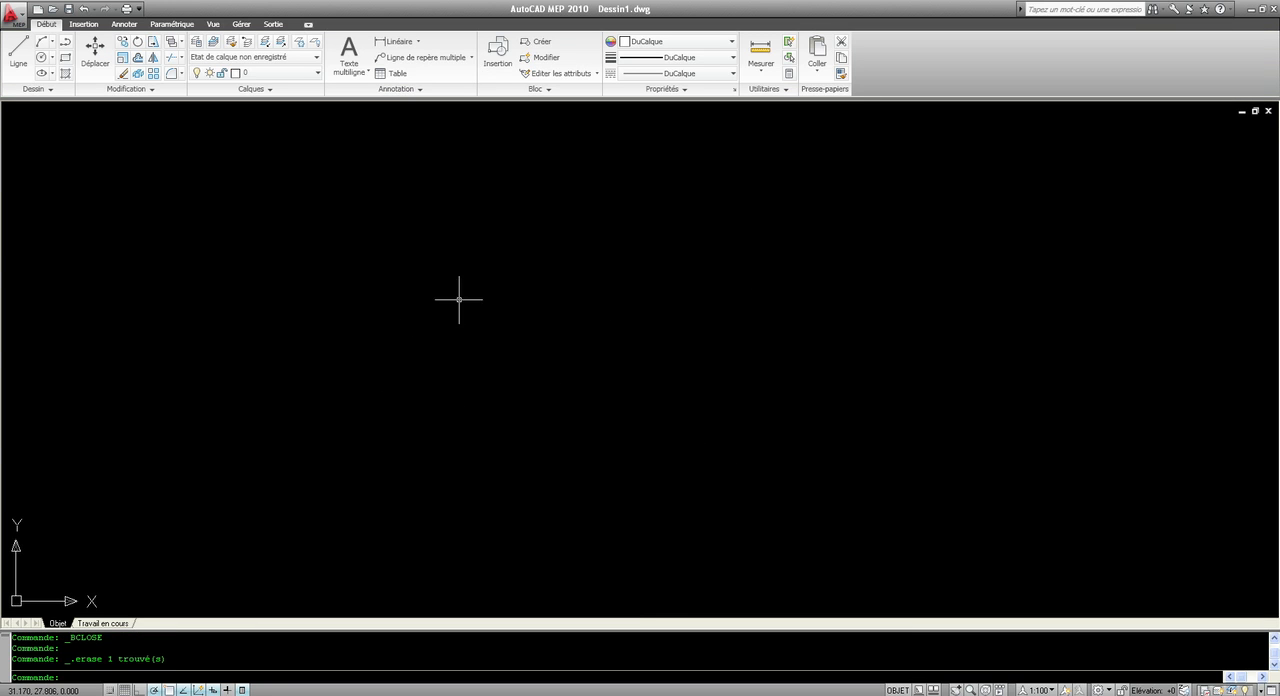
pyautogui.click(79, 25)
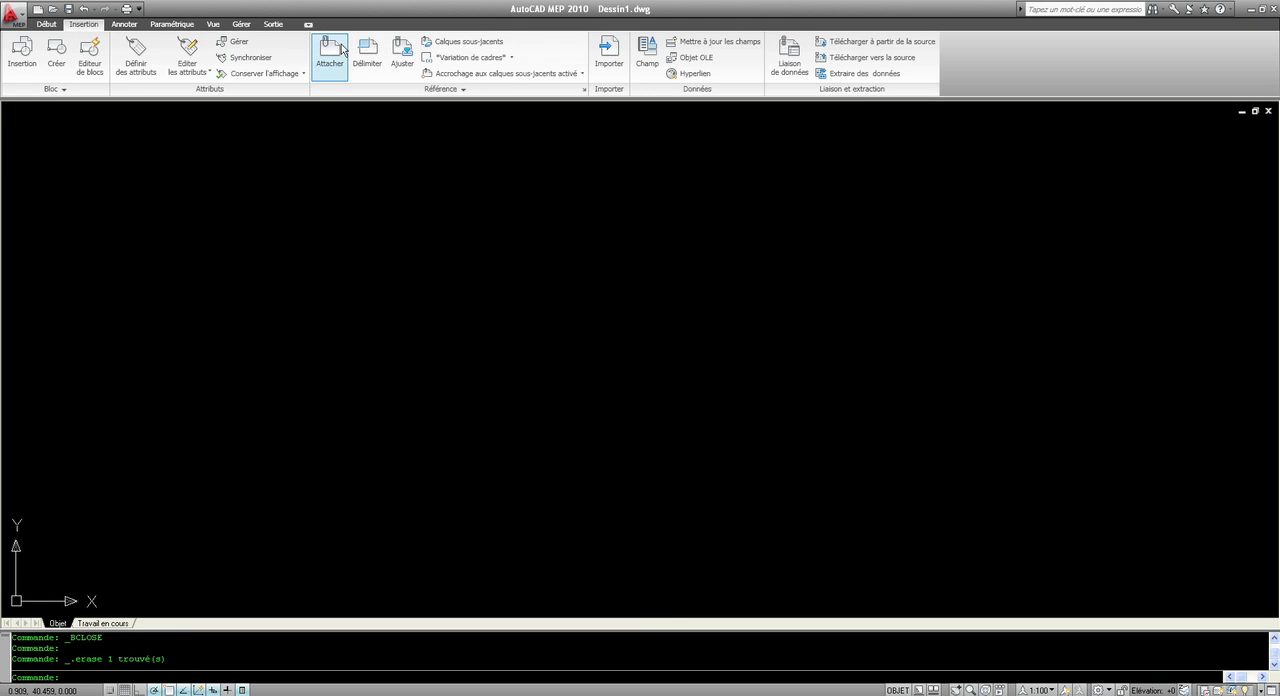
pyautogui.click(14, 50)
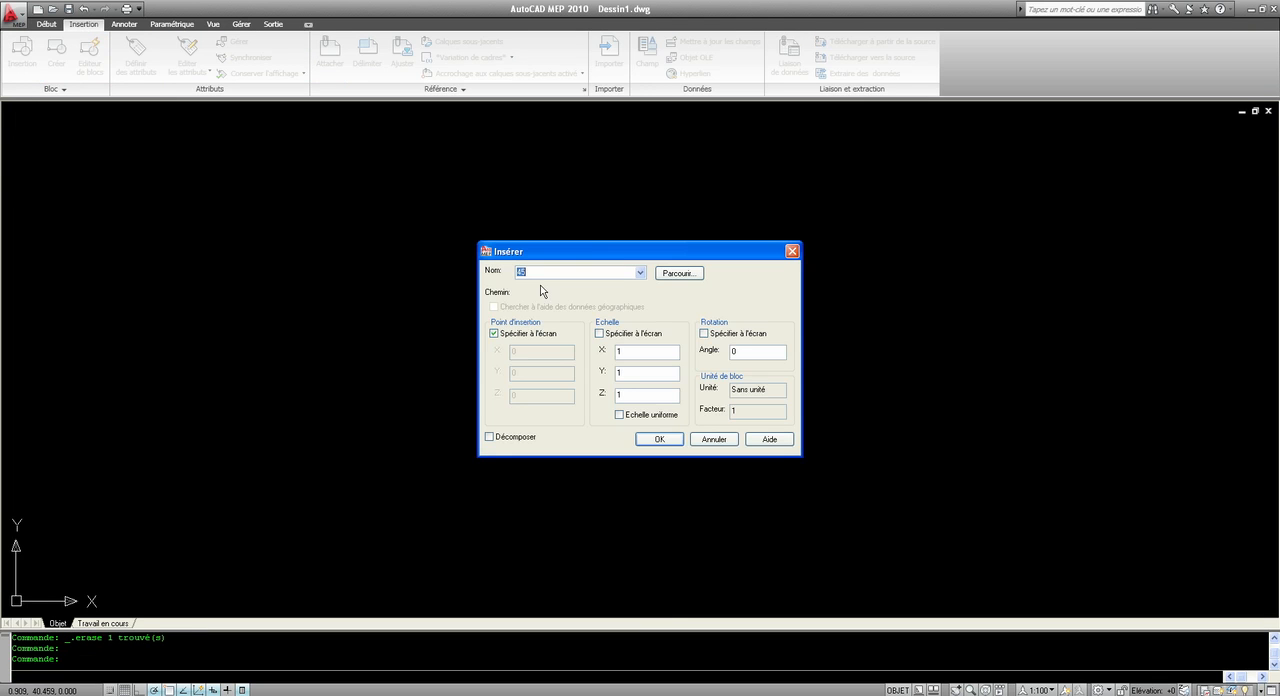
pyautogui.click(643, 439)
pyautogui.click(427, 470)
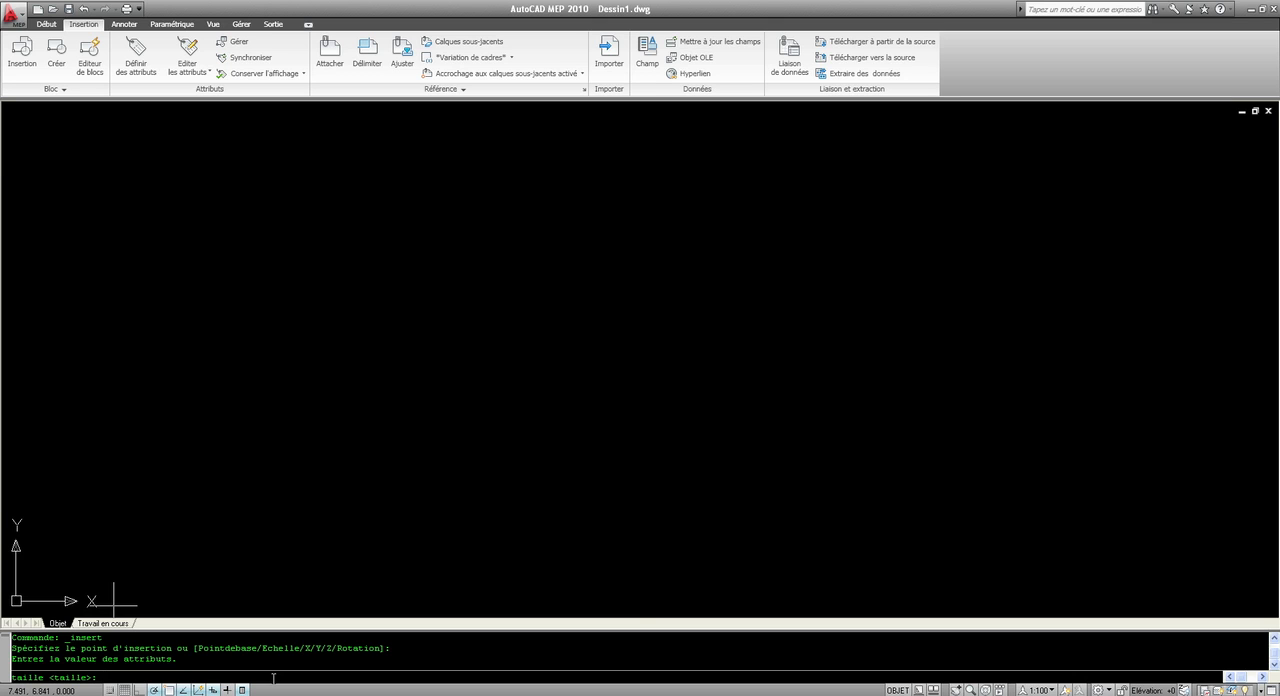
pyautogui.write('100')
pyautogui.press('Return')
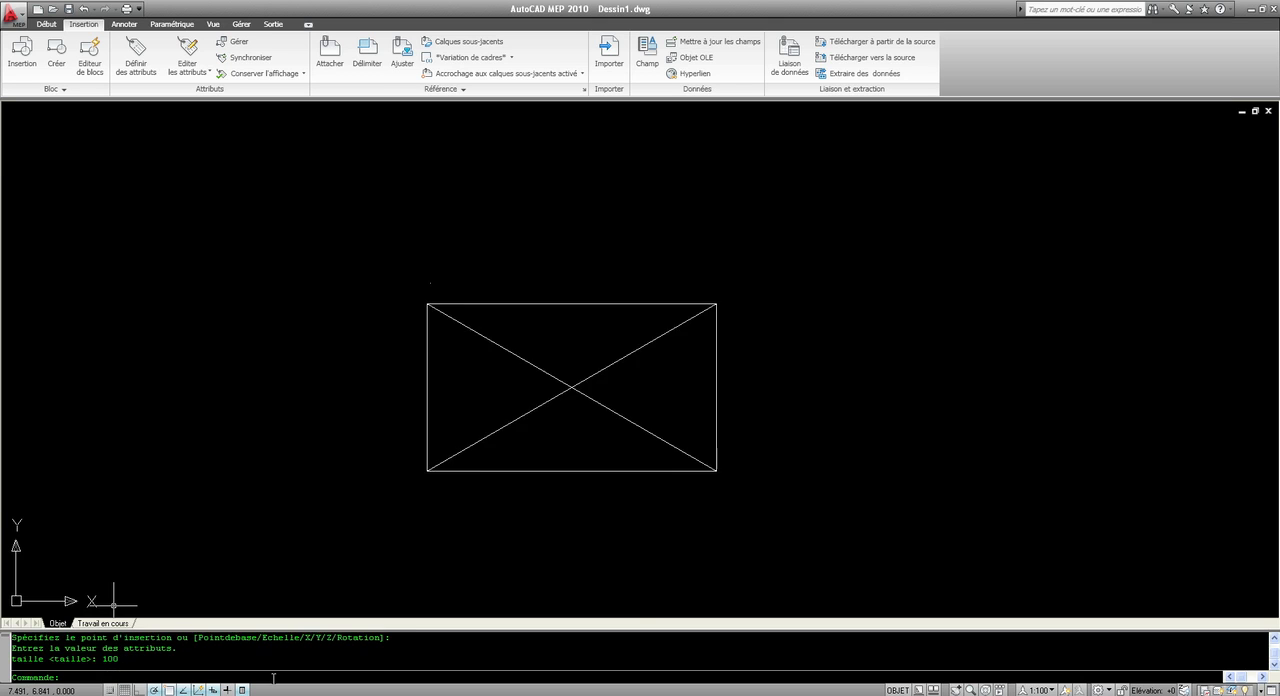
# Step: Open the inserted block's attribute for editing and set the TAILLE value to 200
pyautogui.scroll(5, 434, 282)
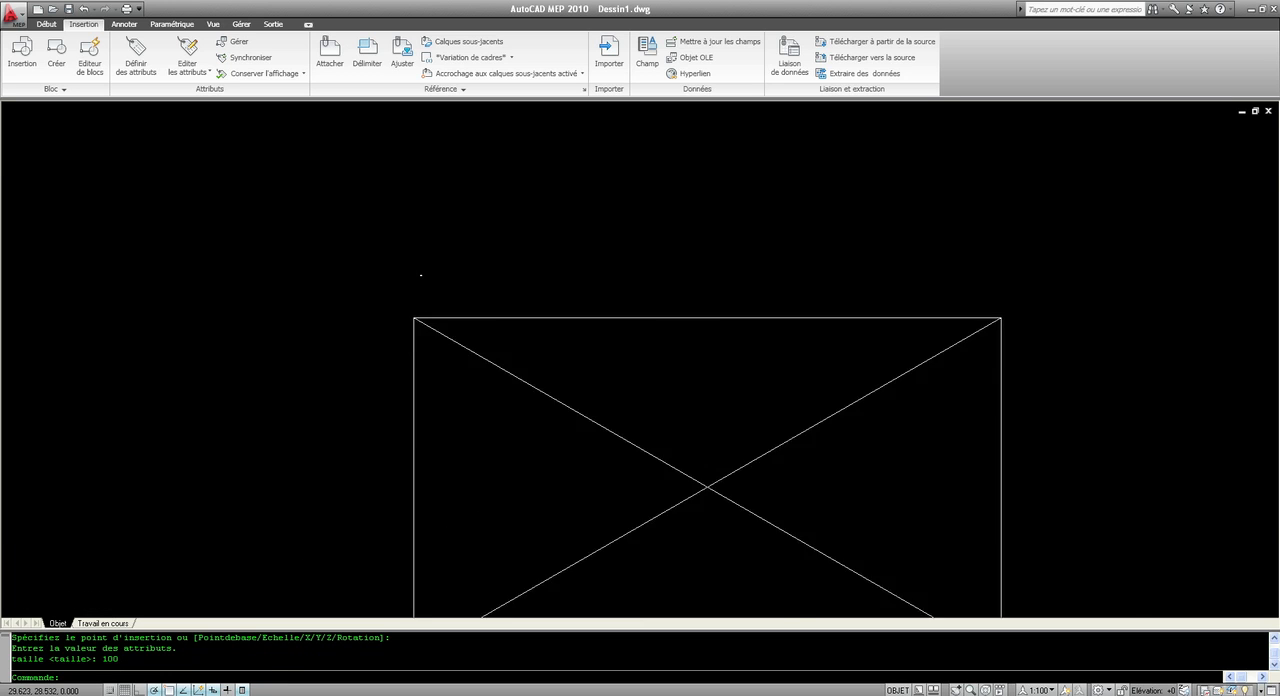
pyautogui.scroll(3, 365, 242)
pyautogui.scroll(3, 418, 300)
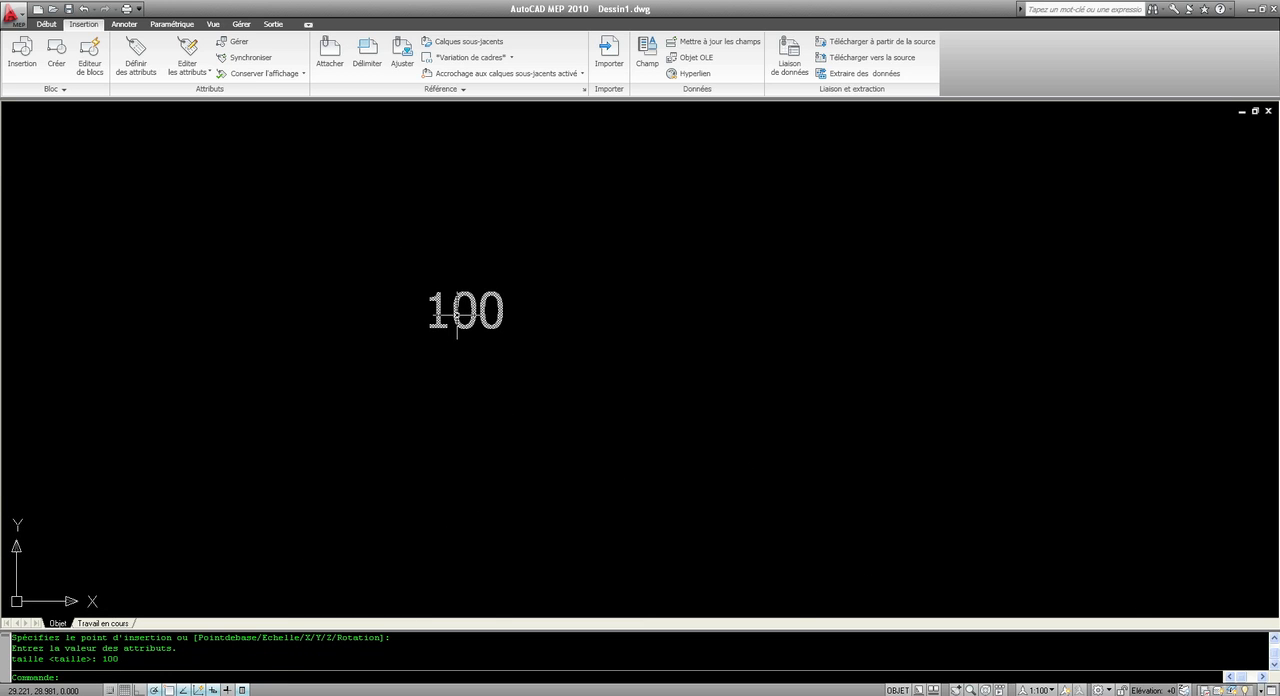
pyautogui.click(457, 313)
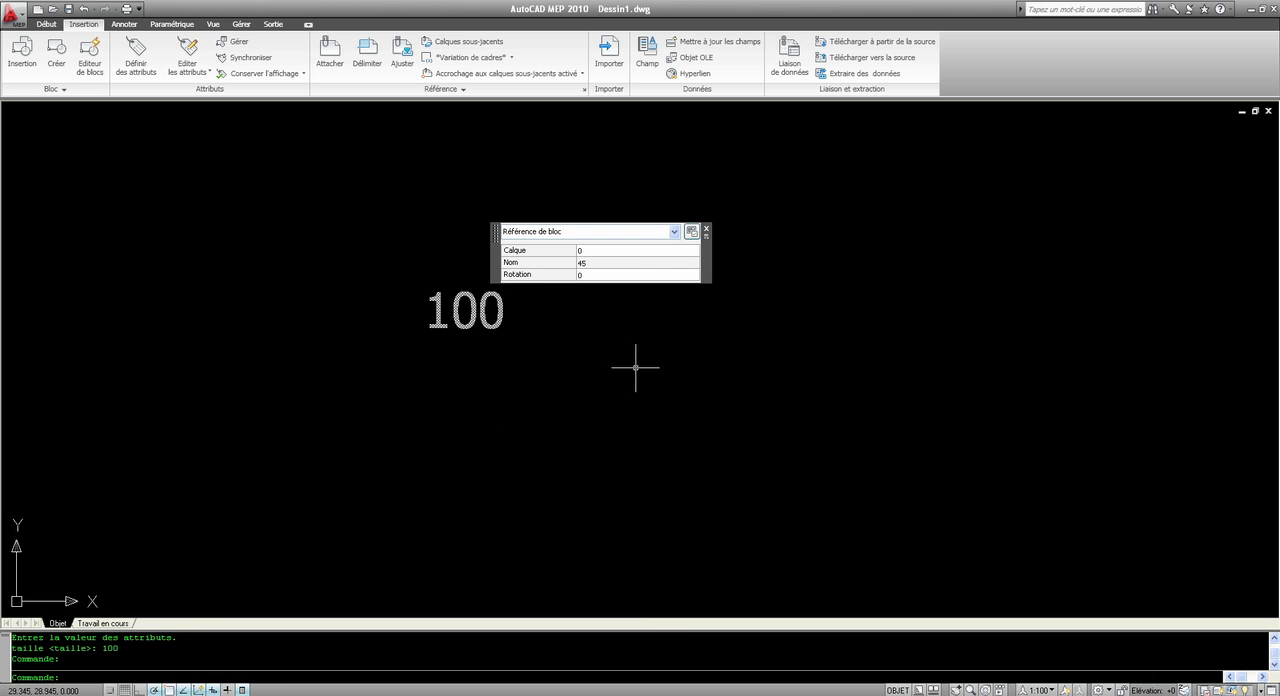
pyautogui.scroll(-5, 403, 372)
pyautogui.scroll(3, 369, 379)
pyautogui.scroll(3, 371, 346)
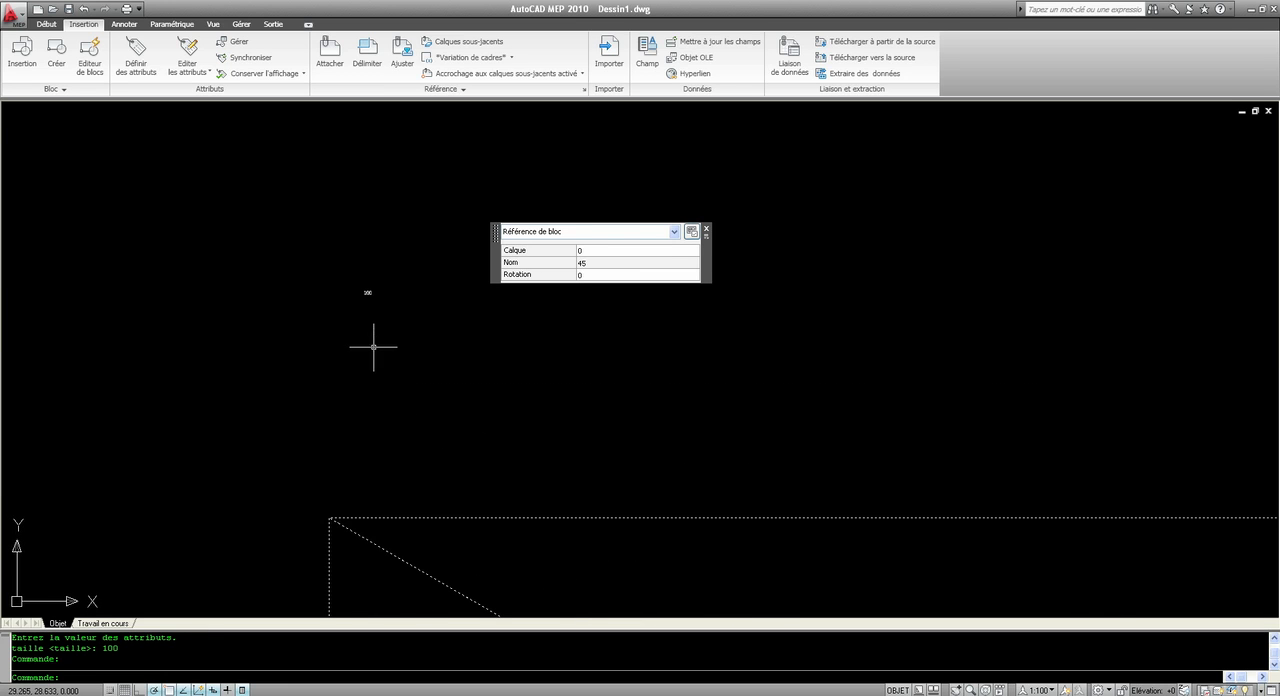
pyautogui.doubleClick(366, 291)
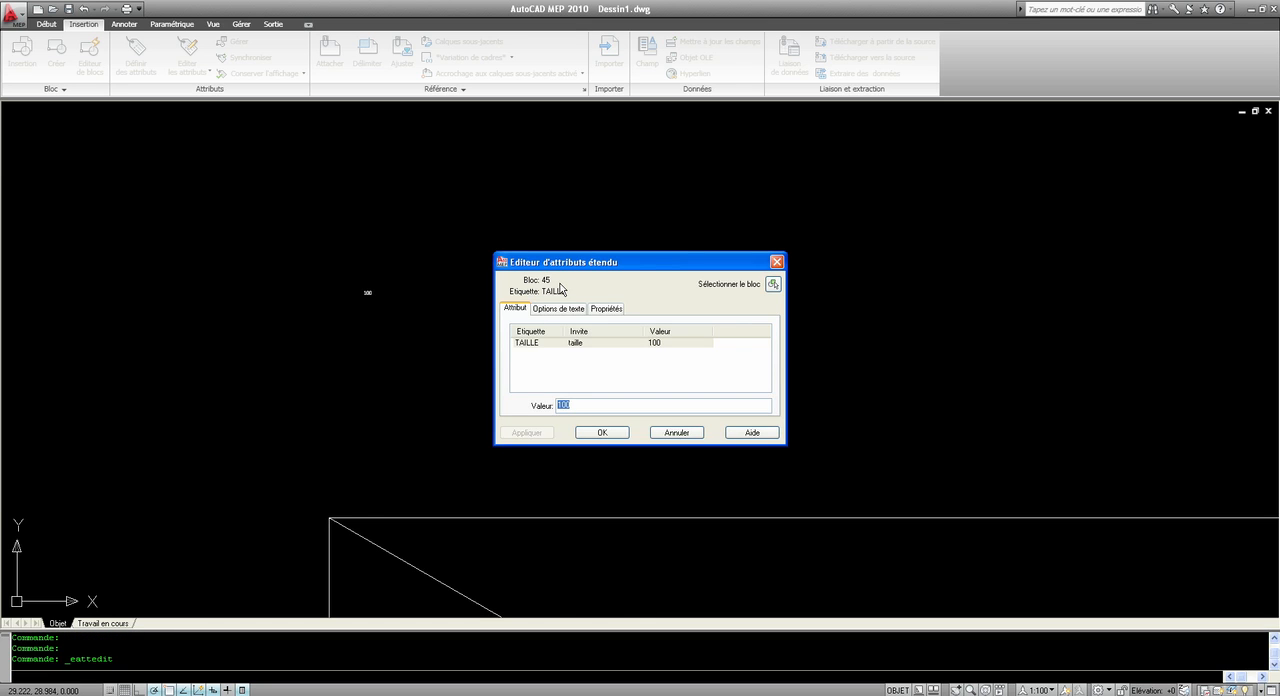
pyautogui.moveTo(560, 262); pyautogui.dragTo(497, 176)
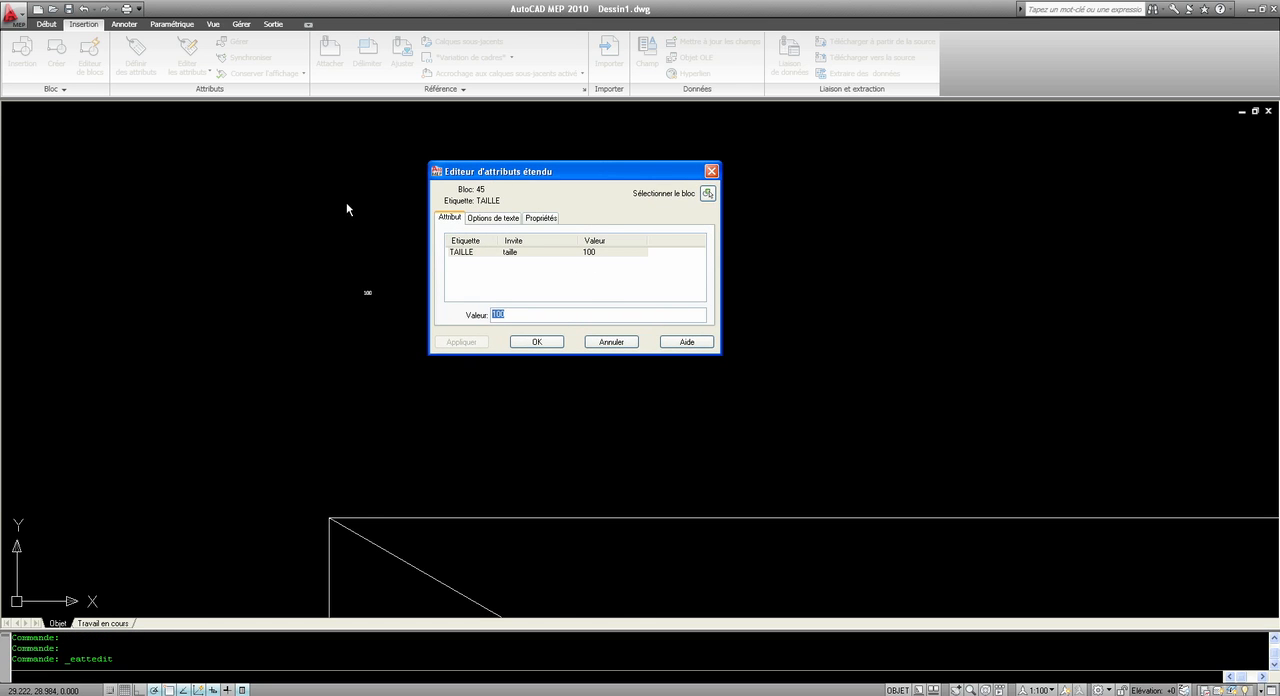
pyautogui.write('200')
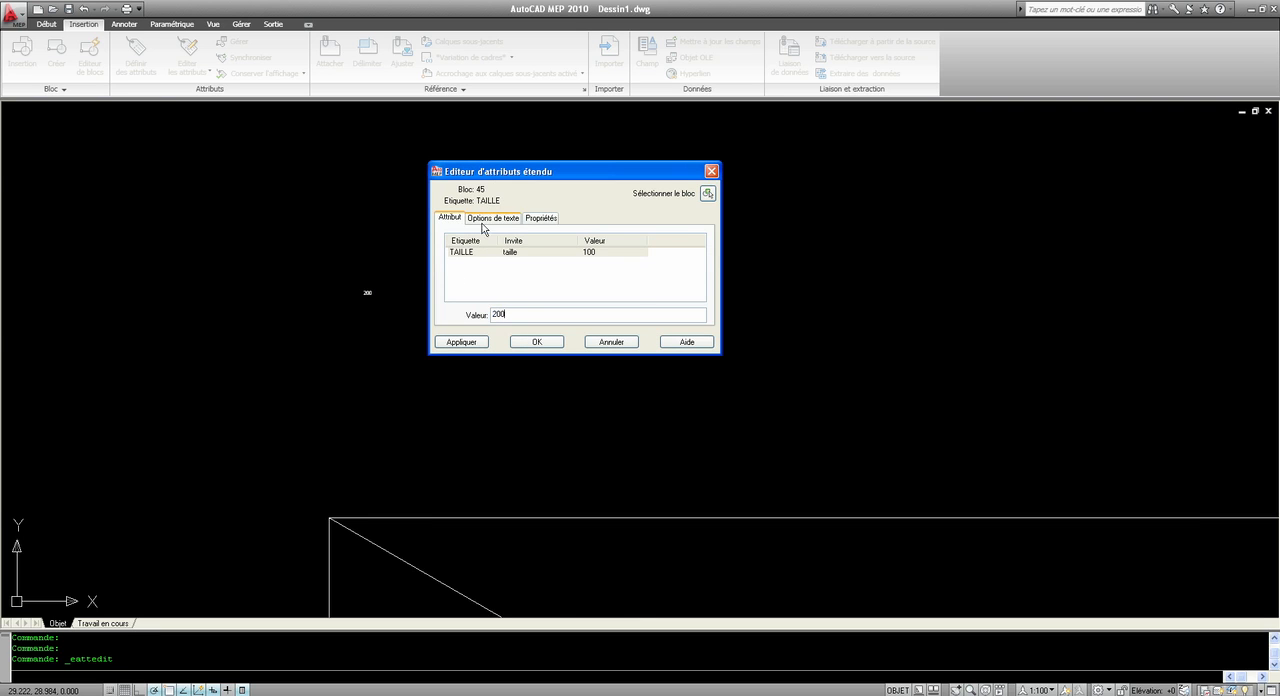
# Step: Set the TAILLE attribute's text height to 1 and confirm the attribute edits
pyautogui.click(489, 218)
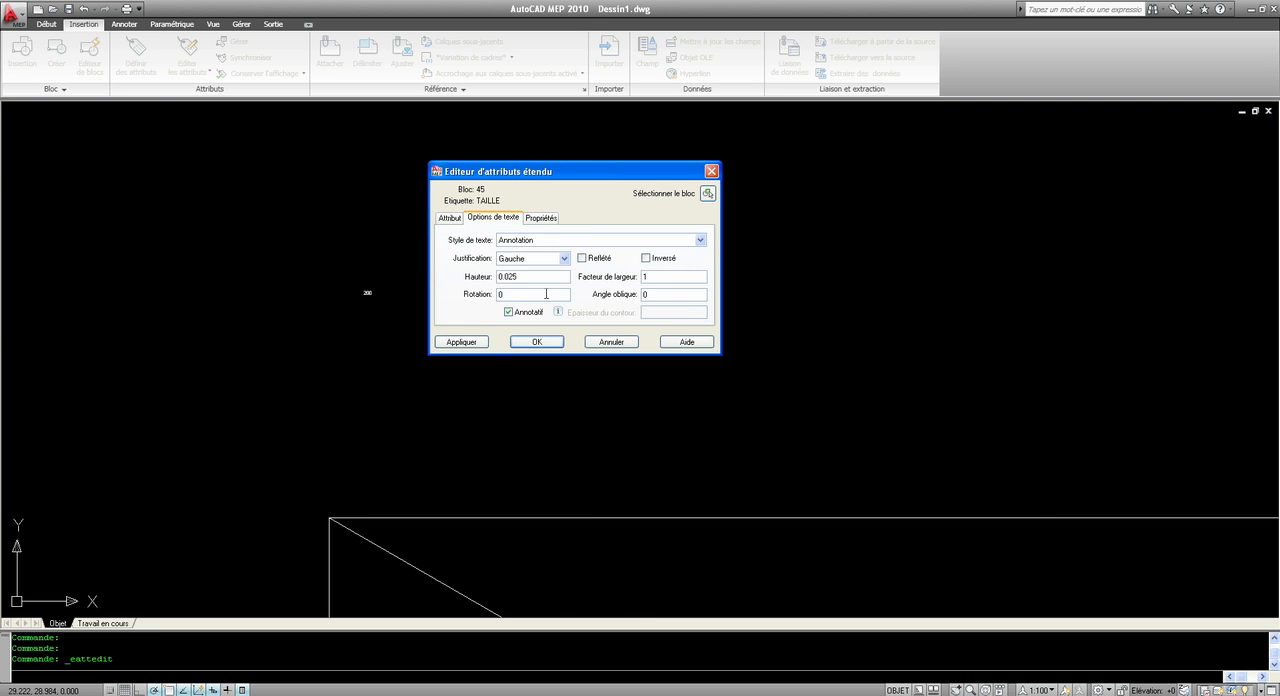
pyautogui.moveTo(522, 276); pyautogui.dragTo(438, 283)
pyautogui.write('1')
pyautogui.click(537, 342)
pyautogui.scroll(-8, 575, 330)
pyautogui.scroll(3, 672, 337)
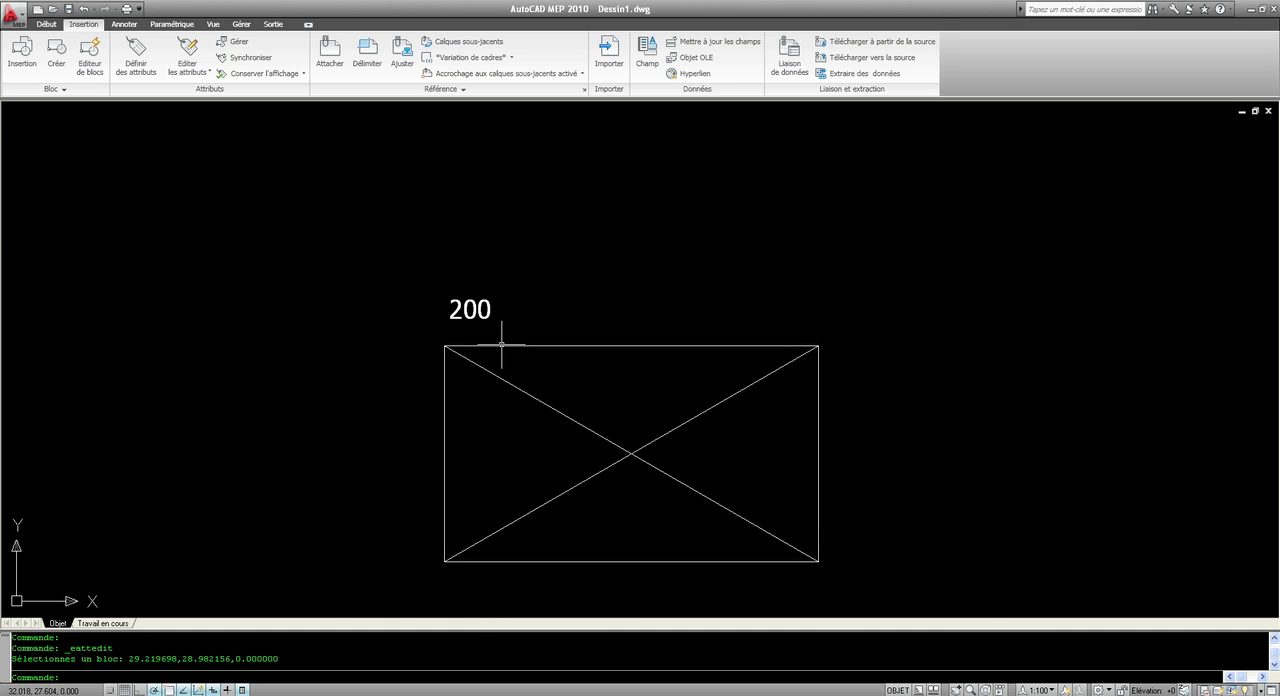
# Step: Move the block by its insertion grip to its lower-right corner, then back up and to the left, and deselect it
pyautogui.click(470, 346)
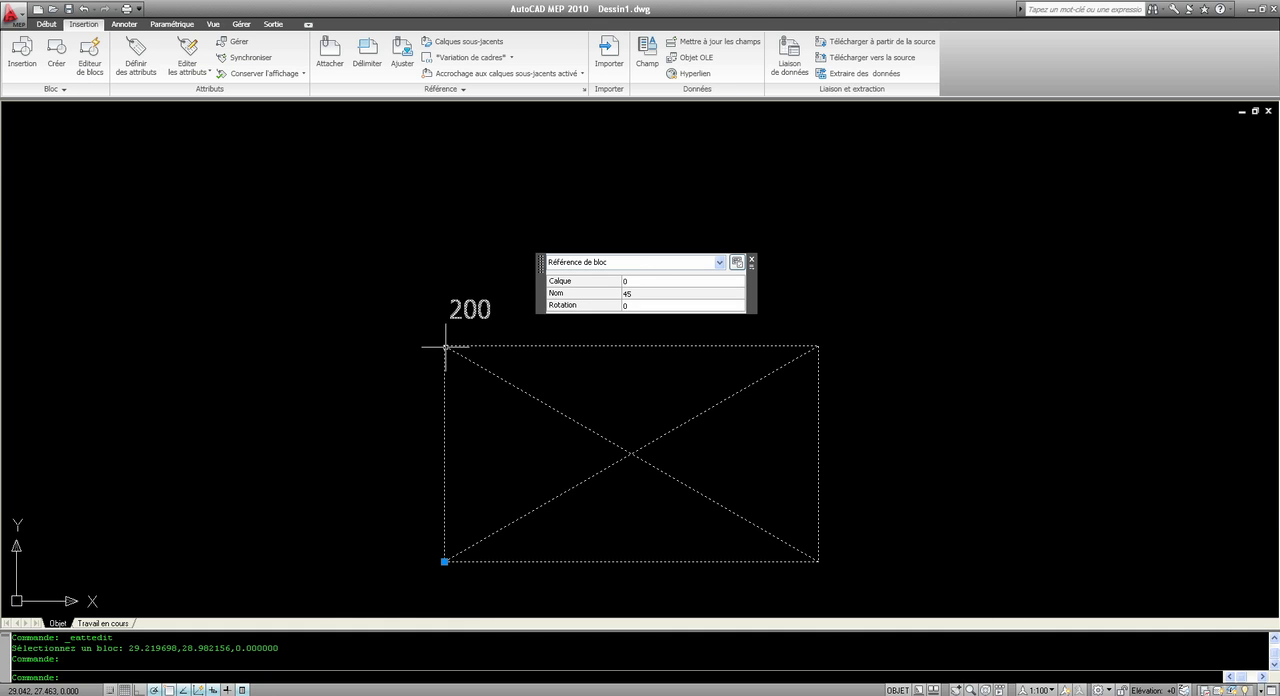
pyautogui.click(445, 562)
pyautogui.click(819, 562)
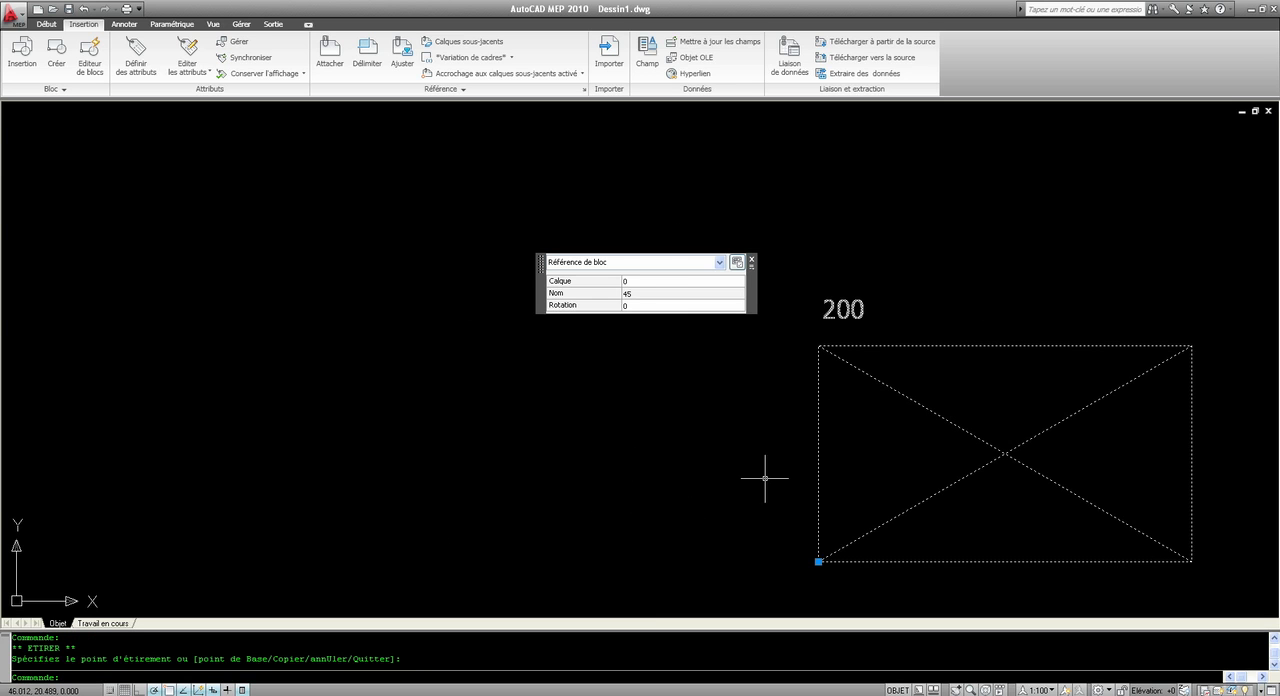
pyautogui.click(819, 562)
pyautogui.click(427, 476)
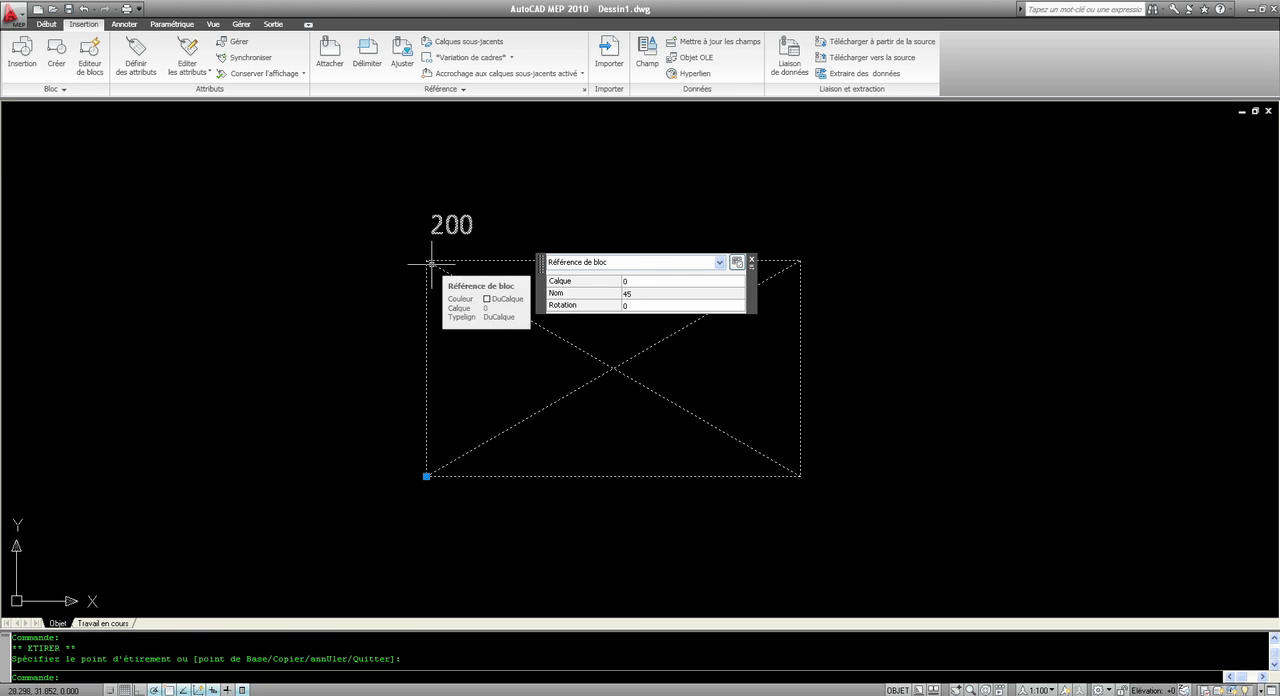
pyautogui.press('Escape')
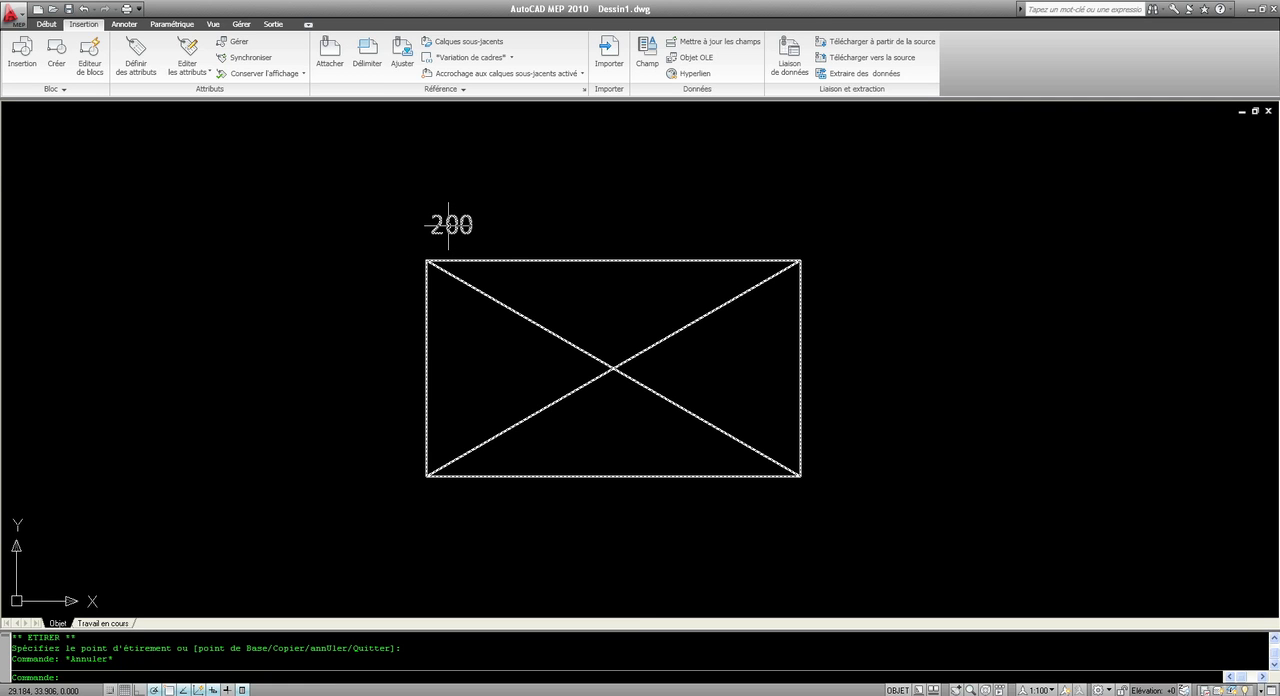
# Step: Display the block's properties and set its TAILLE attribute to 300
pyautogui.click(448, 226)
pyautogui.rightClick(609, 237)
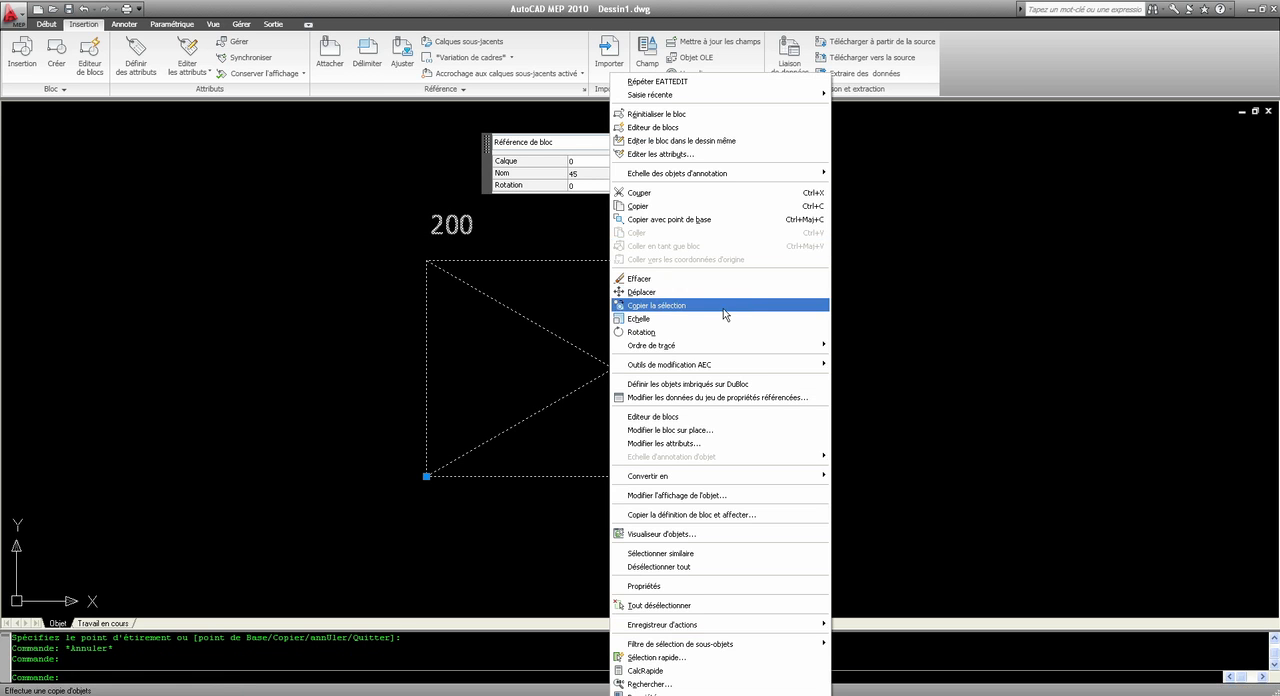
pyautogui.click(640, 692)
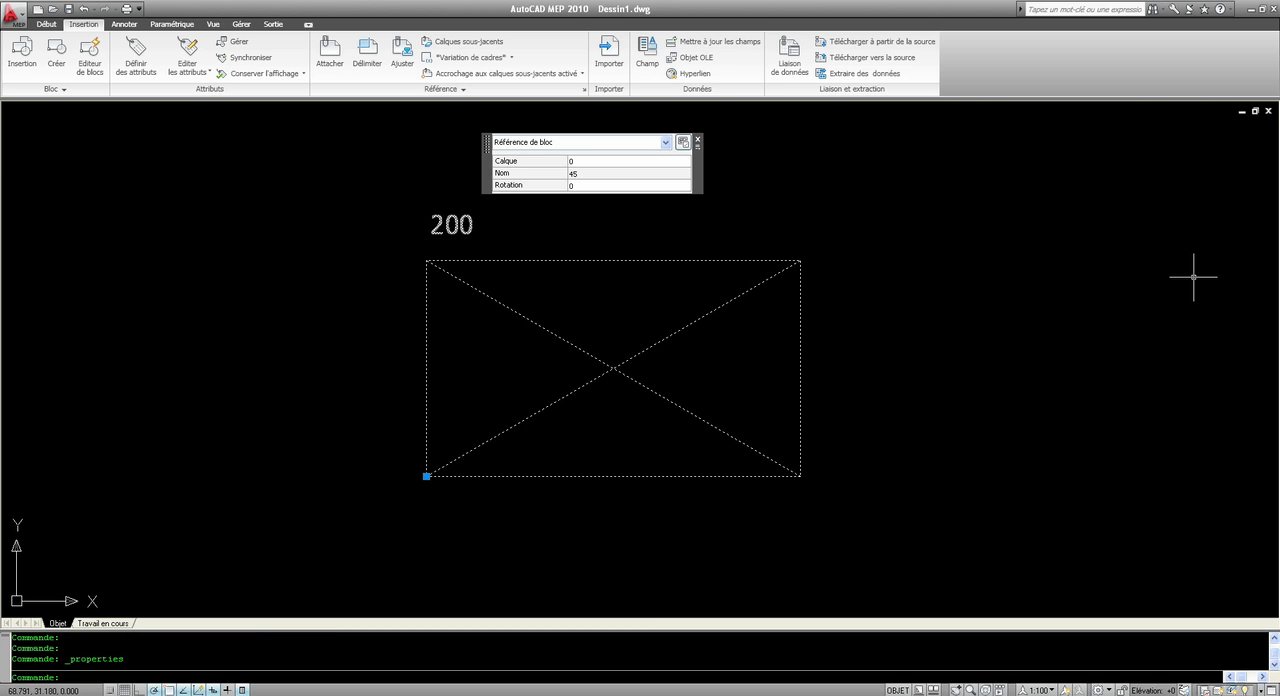
pyautogui.moveTo(1278, 225); pyautogui.dragTo(1240, 280)
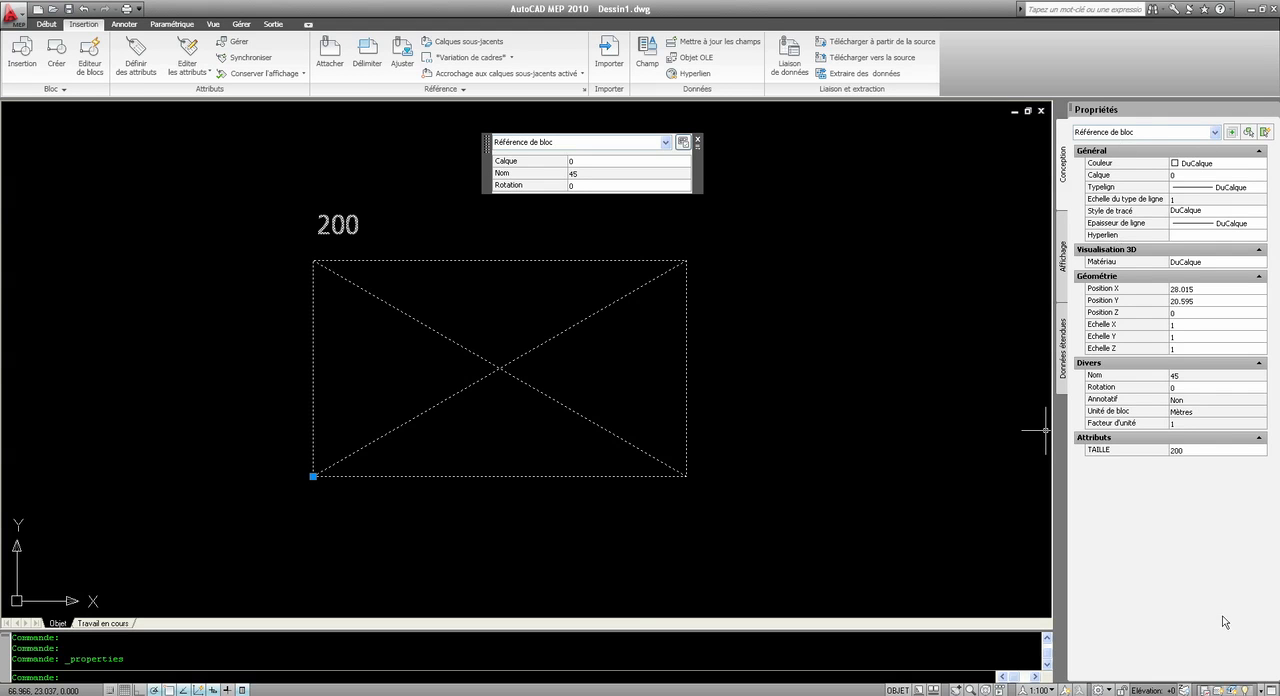
pyautogui.click(1174, 451)
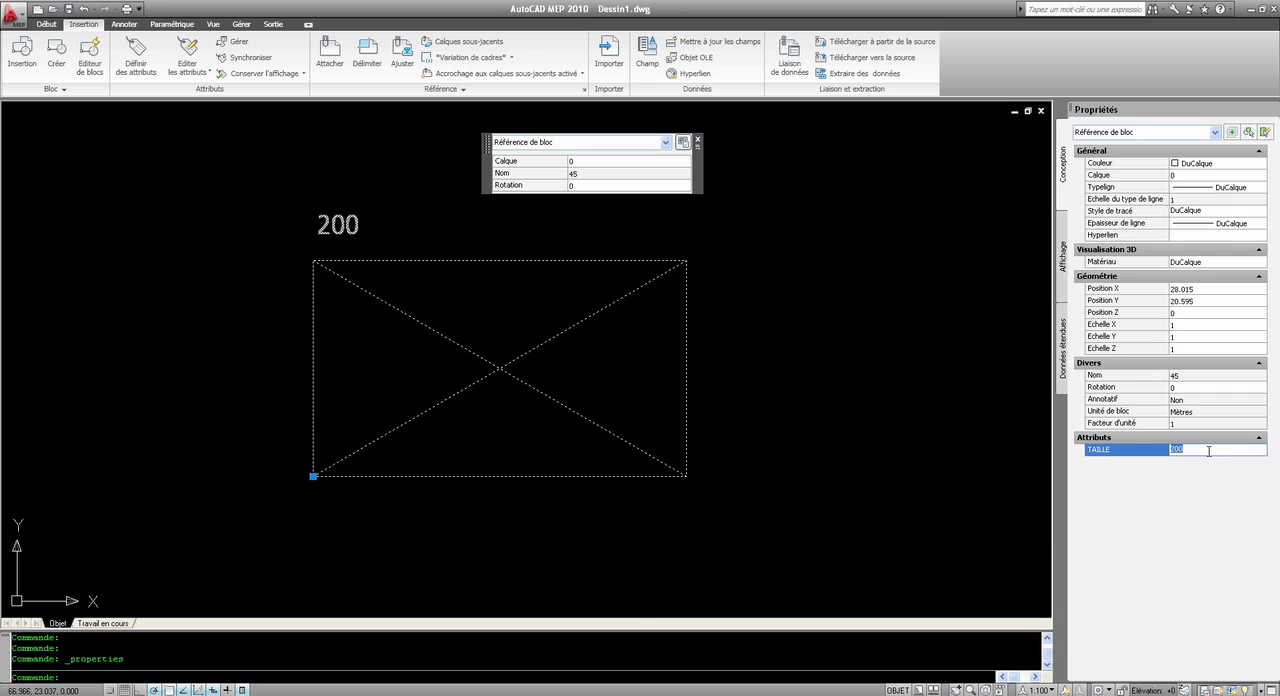
pyautogui.click(888, 436)
pyautogui.click(991, 435)
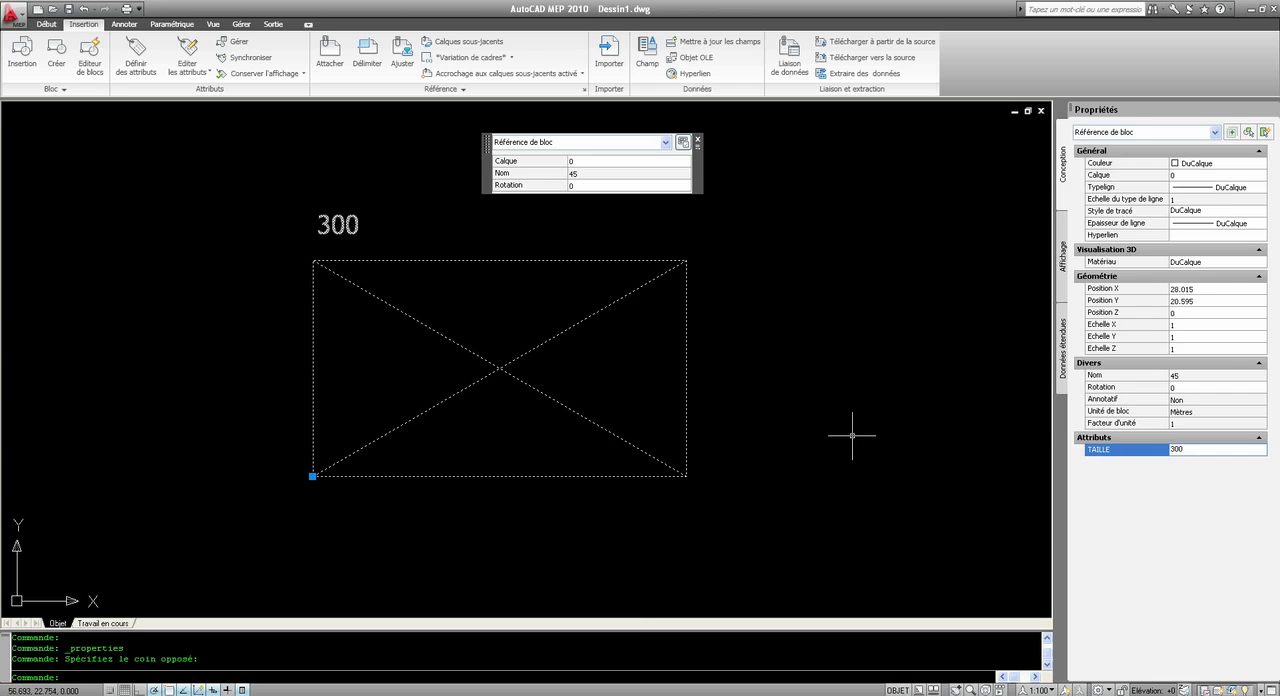
pyautogui.press('Escape')
# Step: Copy the block from its lower-left corner to five places, one on each side and three above it
pyautogui.scroll(-2, 597, 384)
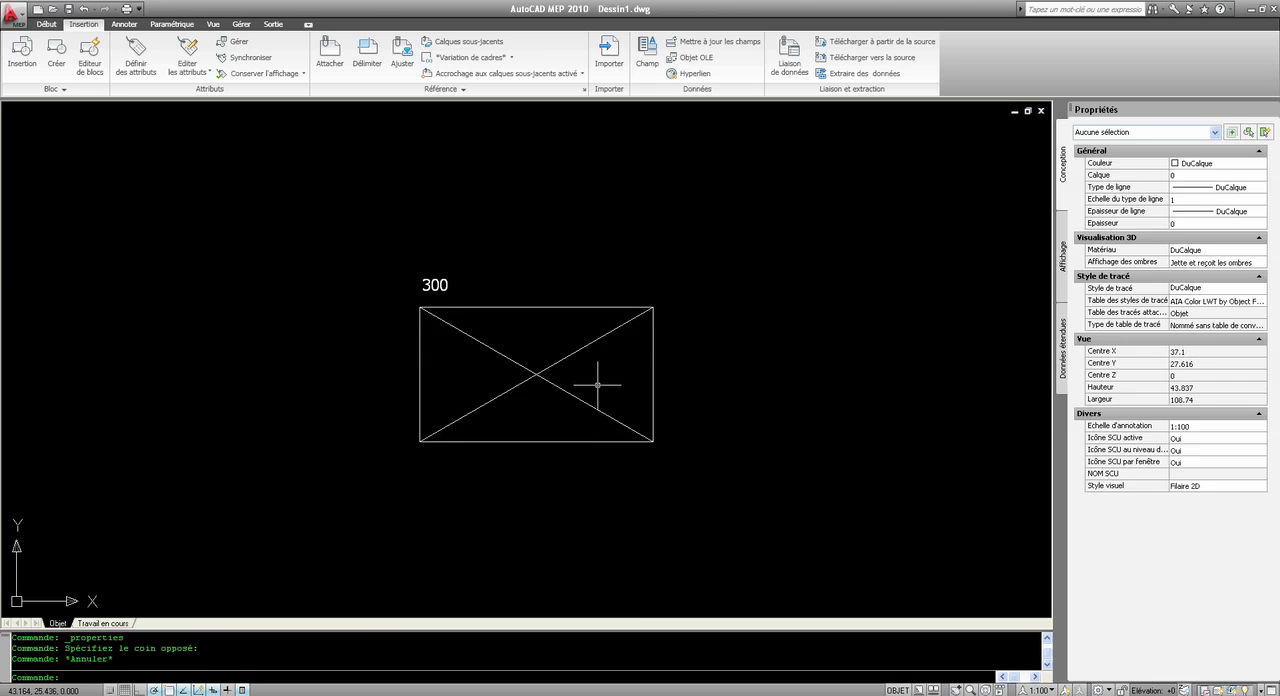
pyautogui.scroll(-2, 597, 384)
pyautogui.click(649, 458)
pyautogui.click(490, 335)
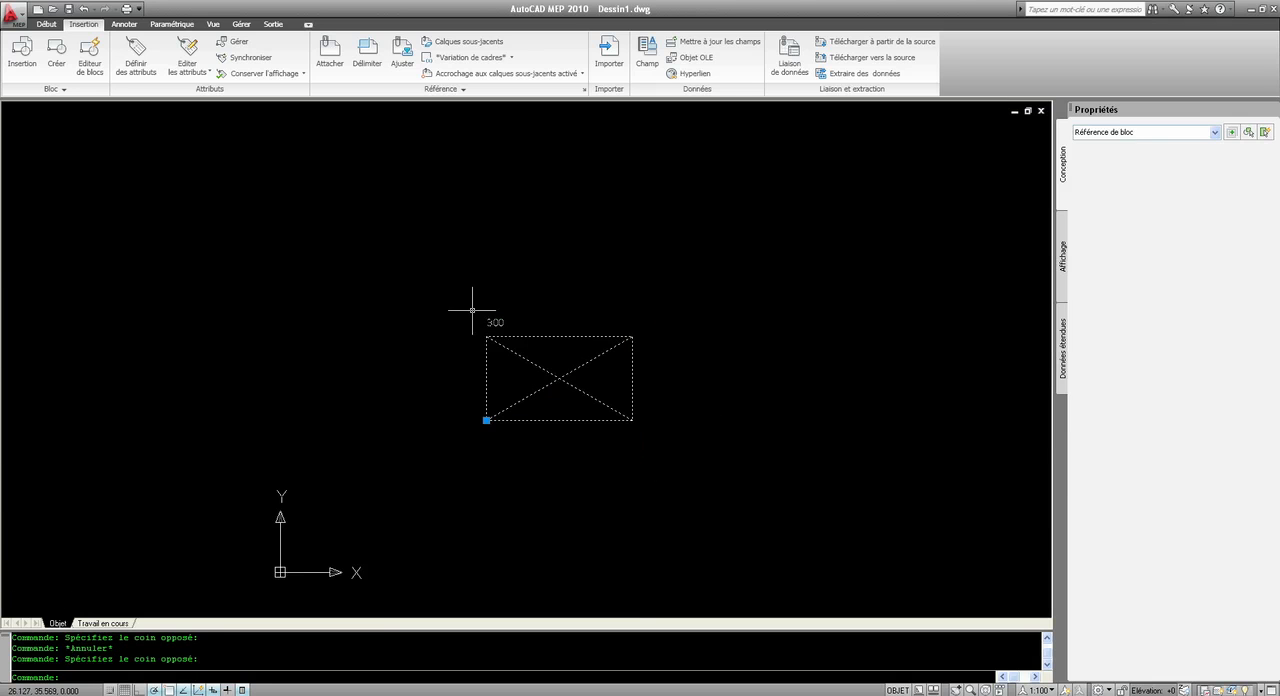
pyautogui.rightClick(567, 350)
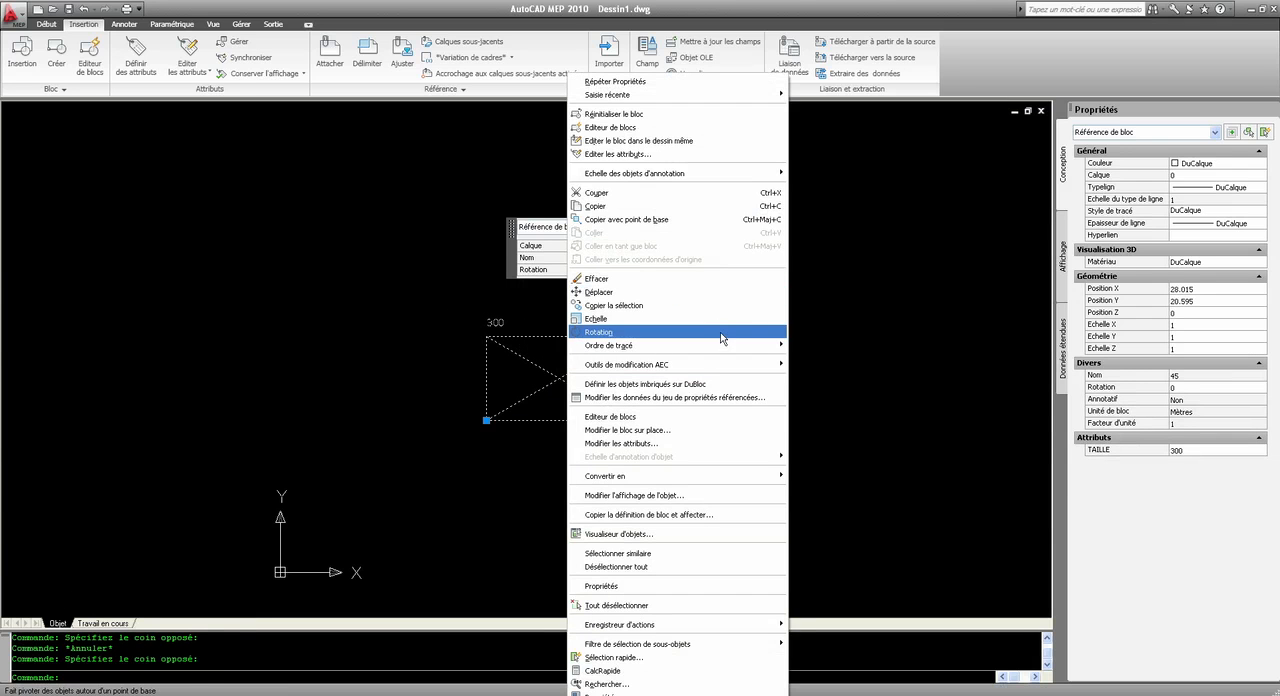
pyautogui.click(717, 316)
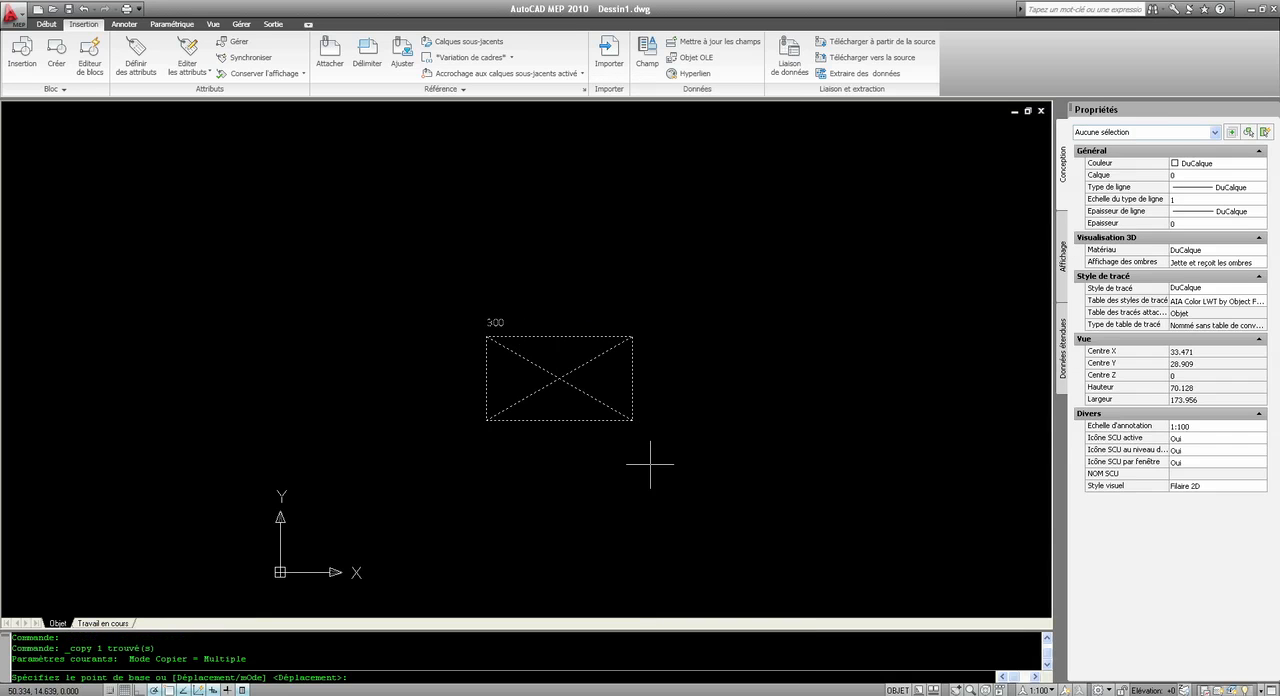
pyautogui.click(486, 420)
pyautogui.click(652, 420)
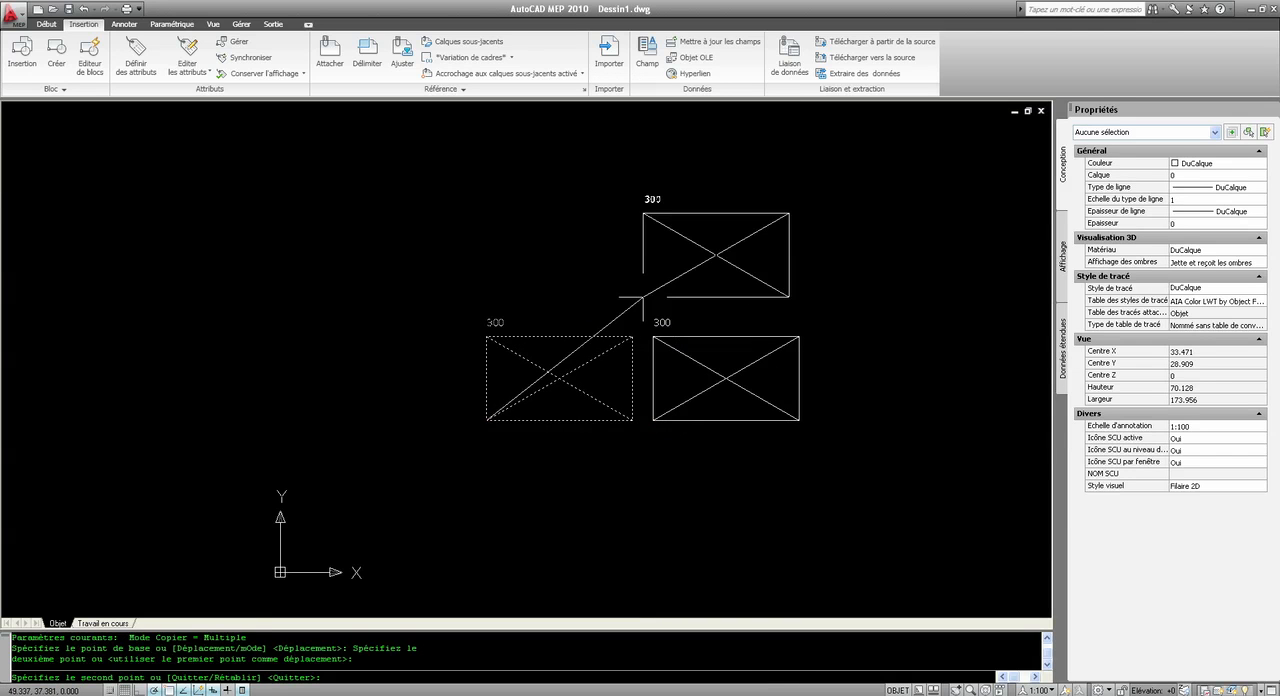
pyautogui.click(650, 286)
pyautogui.click(349, 258)
pyautogui.click(114, 269)
pyautogui.press('Escape')
# Step: Set the TAILLE attribute of the upper-left block copy to 100 and deselect it
pyautogui.click(258, 268)
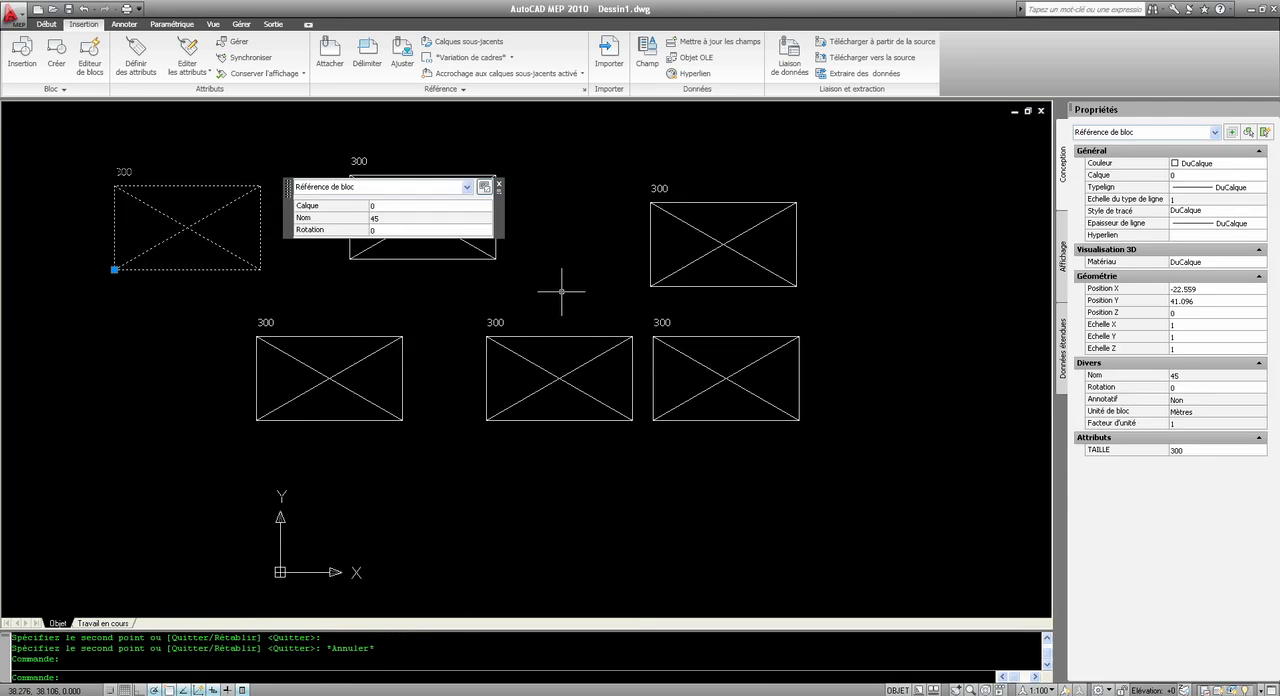
pyautogui.click(1185, 450)
pyautogui.write('100')
pyautogui.click(557, 310)
pyautogui.press('Escape')
pyautogui.press('Escape')
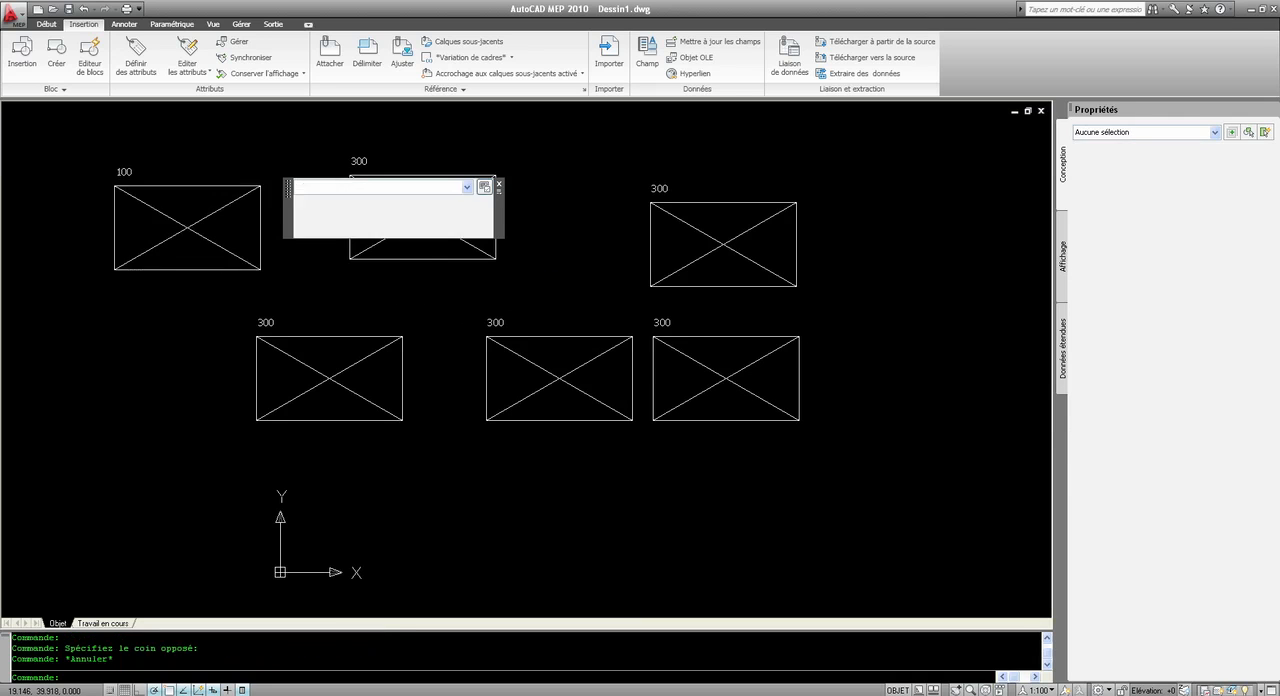
# Step: Set the TAILLE attribute of the upper-middle block copy to 200 and deselect it
pyautogui.click(372, 246)
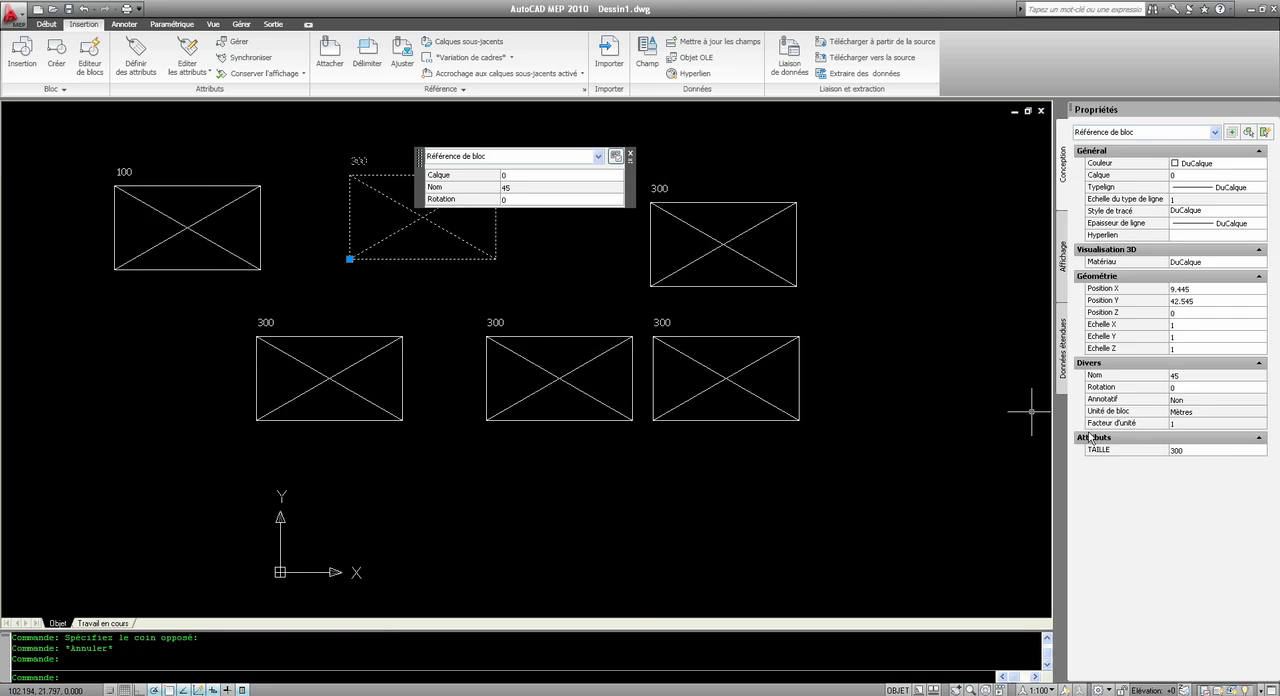
pyautogui.click(1187, 450)
pyautogui.write('200')
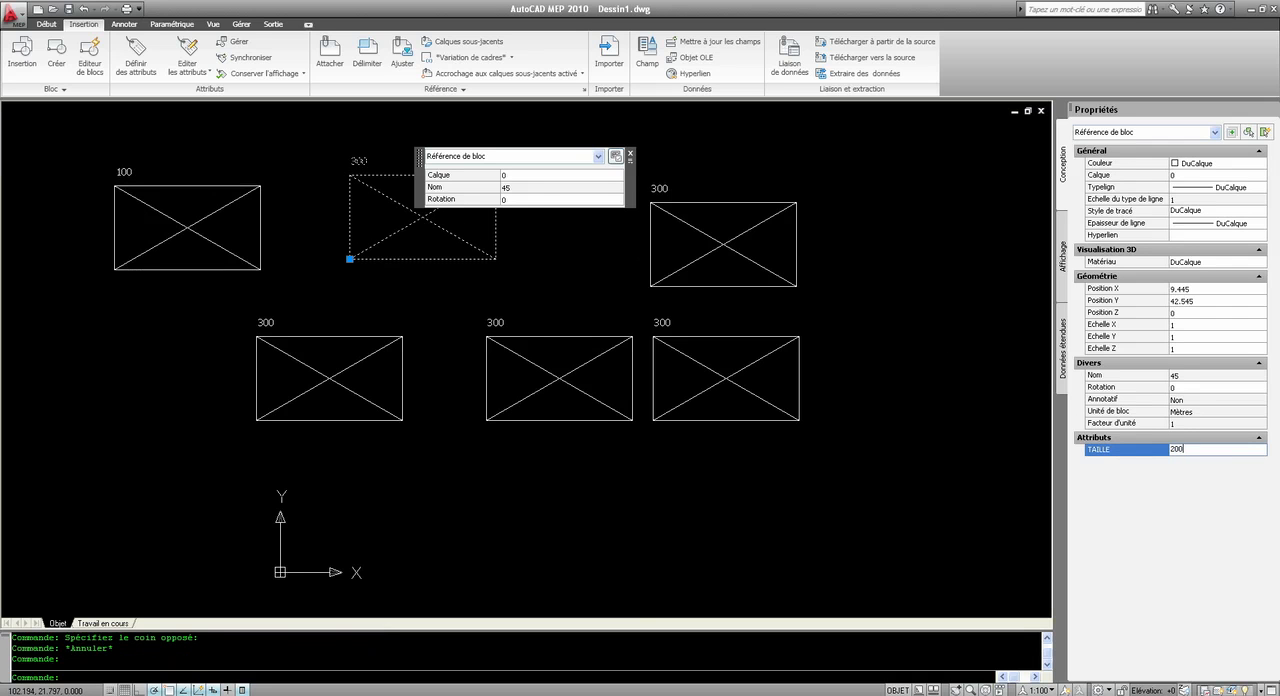
pyautogui.press('Return')
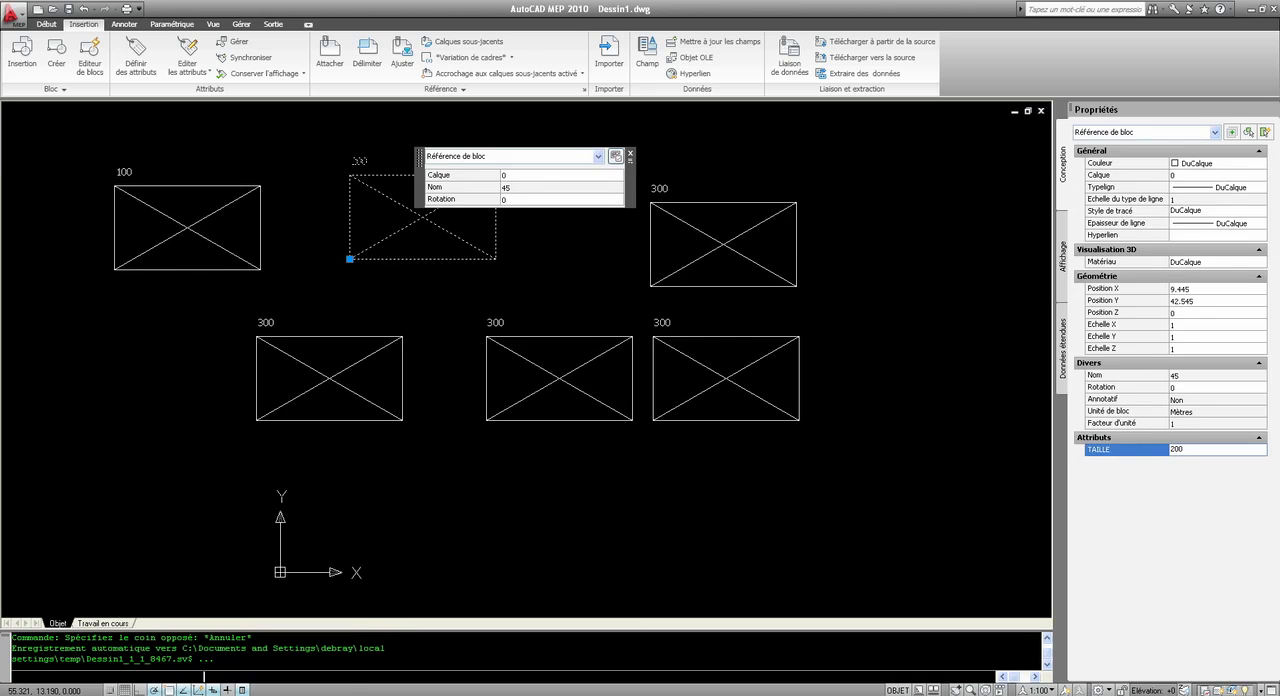
pyautogui.press('Escape')
# Step: Select all six block copies together, set their TAILLE attribute to 5000 and deselect them
pyautogui.click(697, 453)
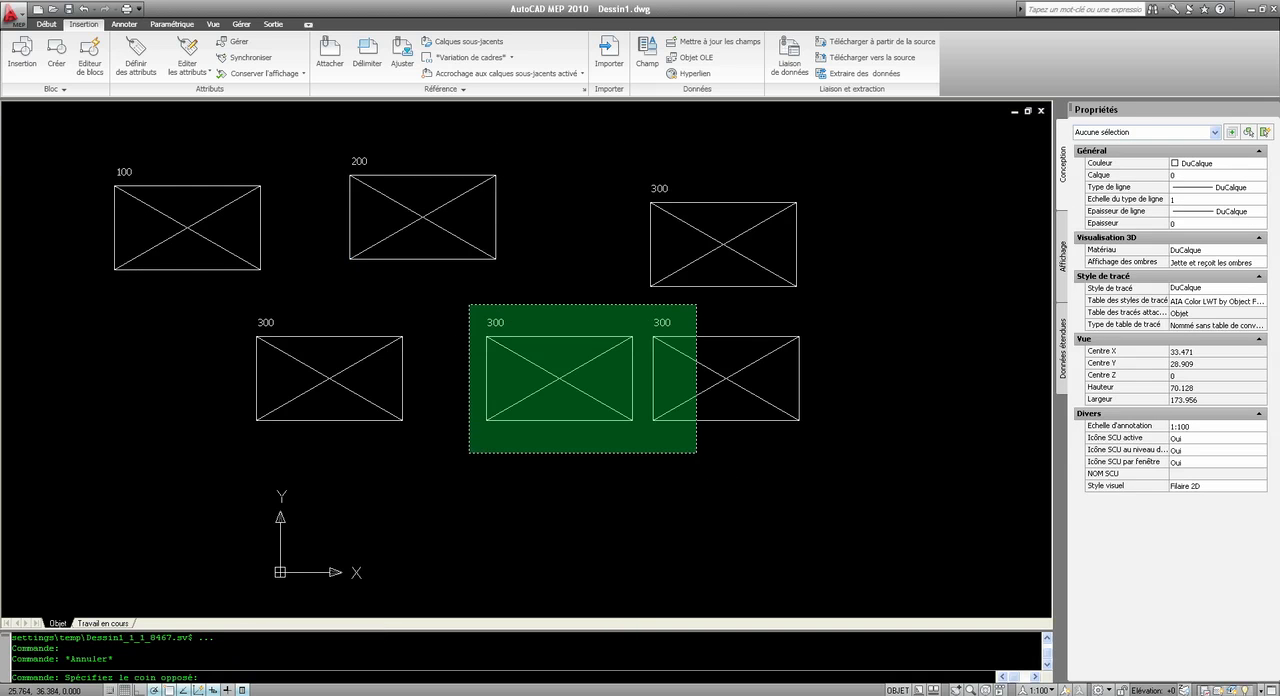
pyautogui.click(175, 230)
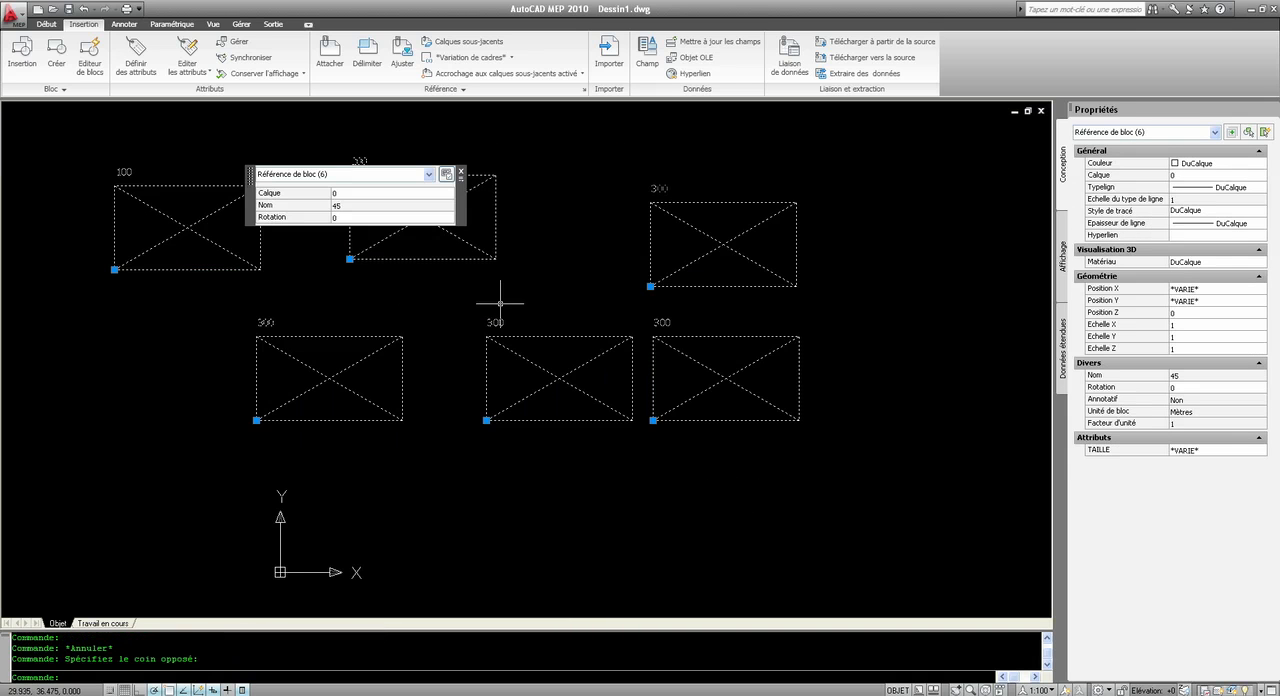
pyautogui.click(1206, 451)
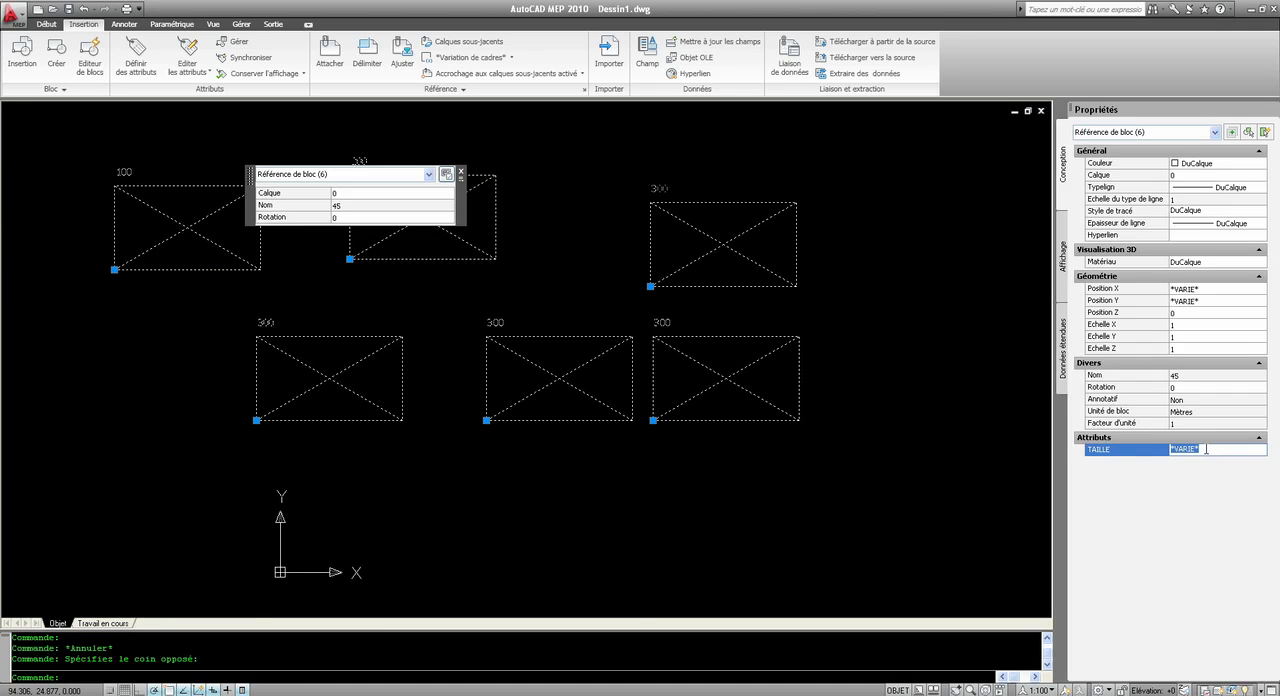
pyautogui.write('5000')
pyautogui.click(606, 463)
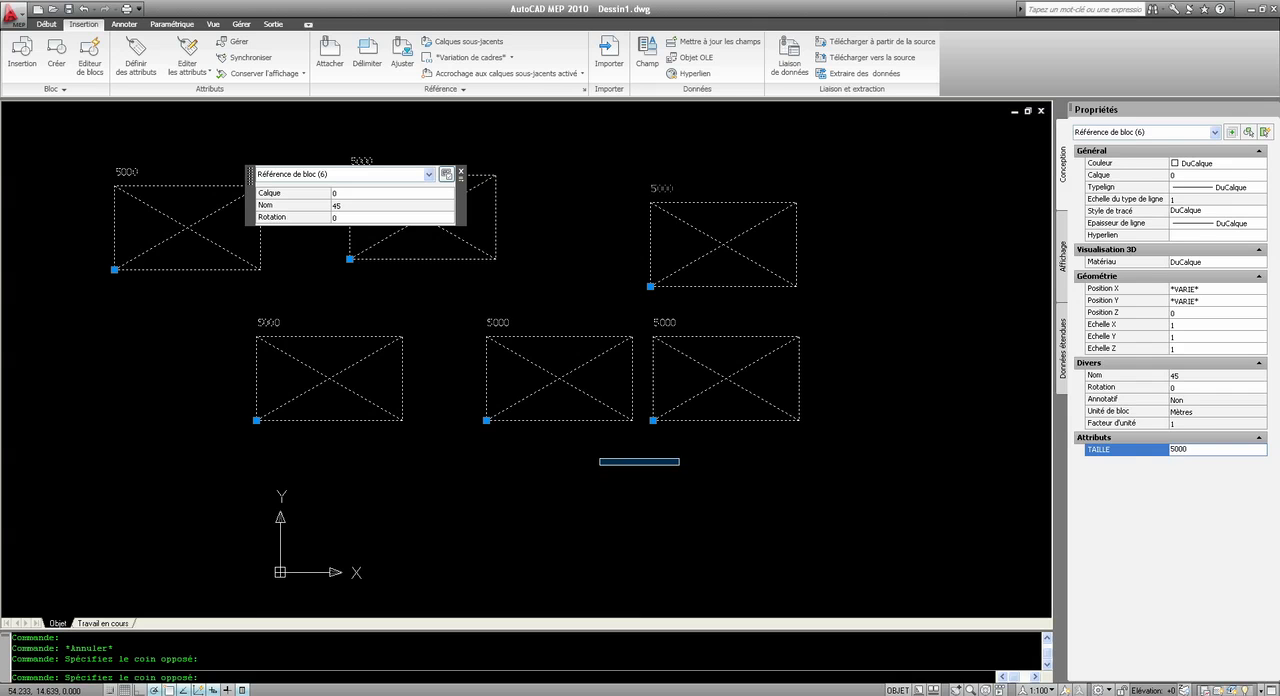
pyautogui.press('Escape')
pyautogui.press('Escape')
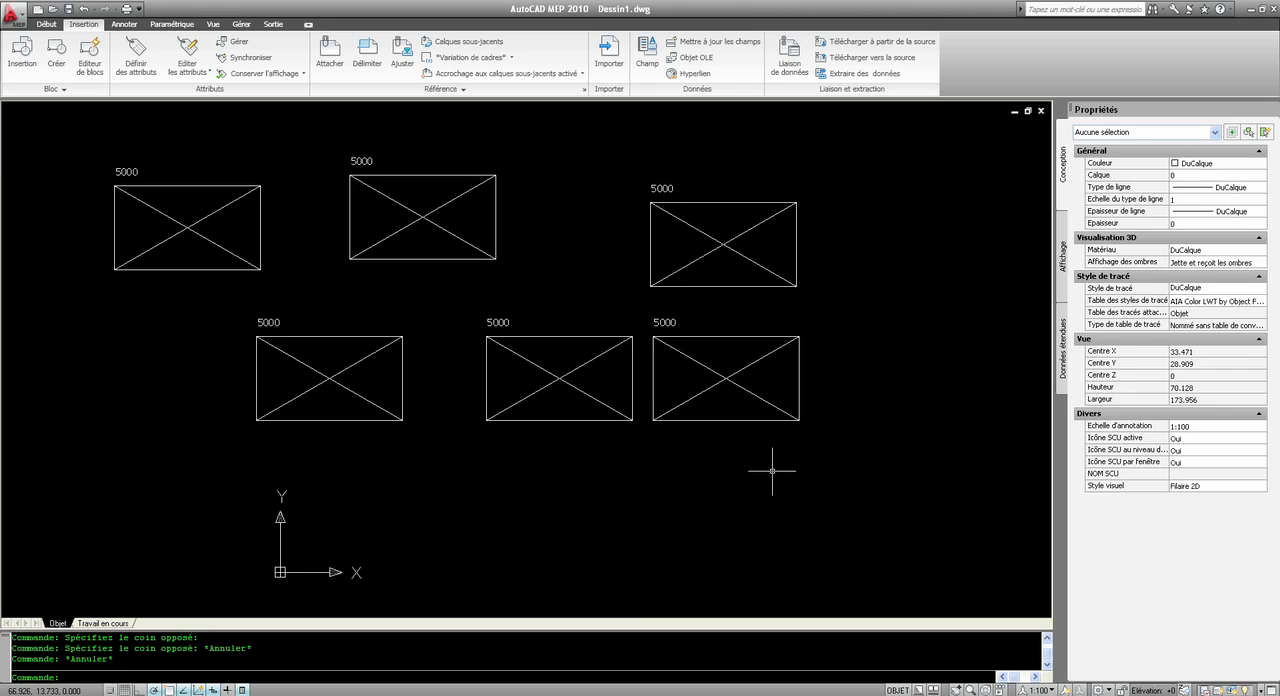
# Step: Inspect the TAILLE attribute of the lower-middle block copy in its properties and deselect the block
pyautogui.click(600, 355)
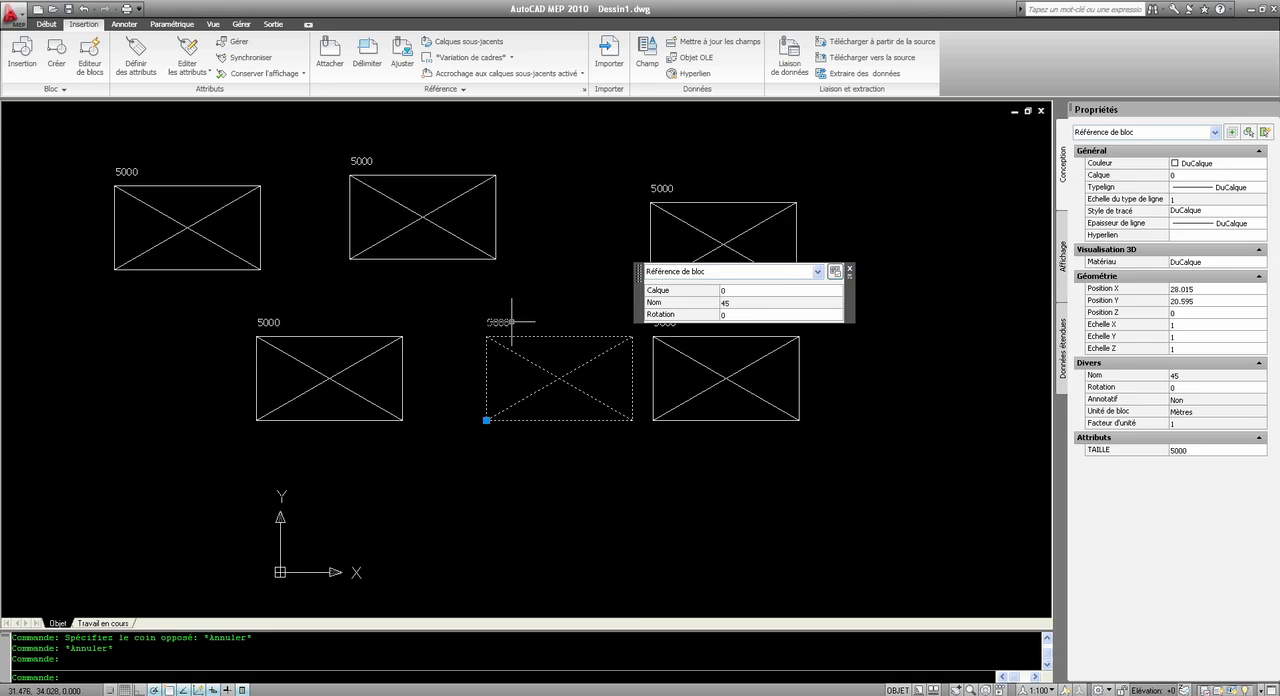
pyautogui.click(1201, 450)
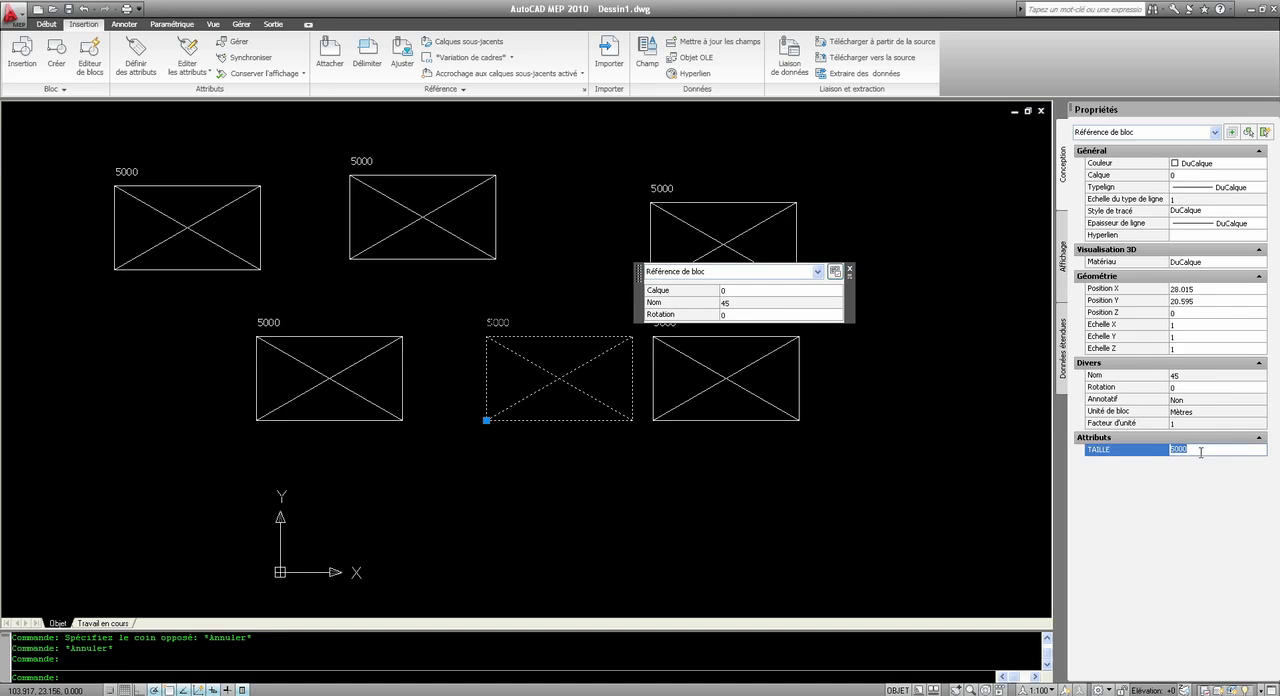
pyautogui.click(1113, 455)
pyautogui.click(1183, 448)
pyautogui.press('Escape')
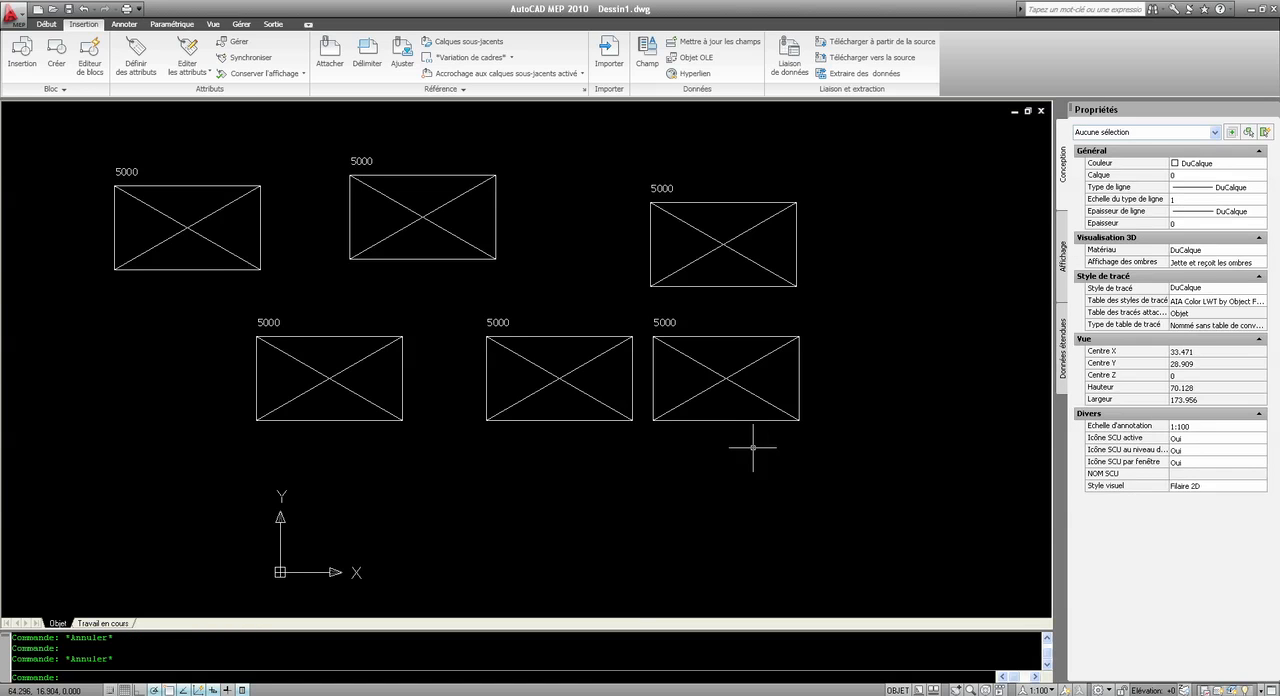
# Step: Select all six block copies and delete them from the drawing
pyautogui.click(754, 451)
pyautogui.click(212, 209)
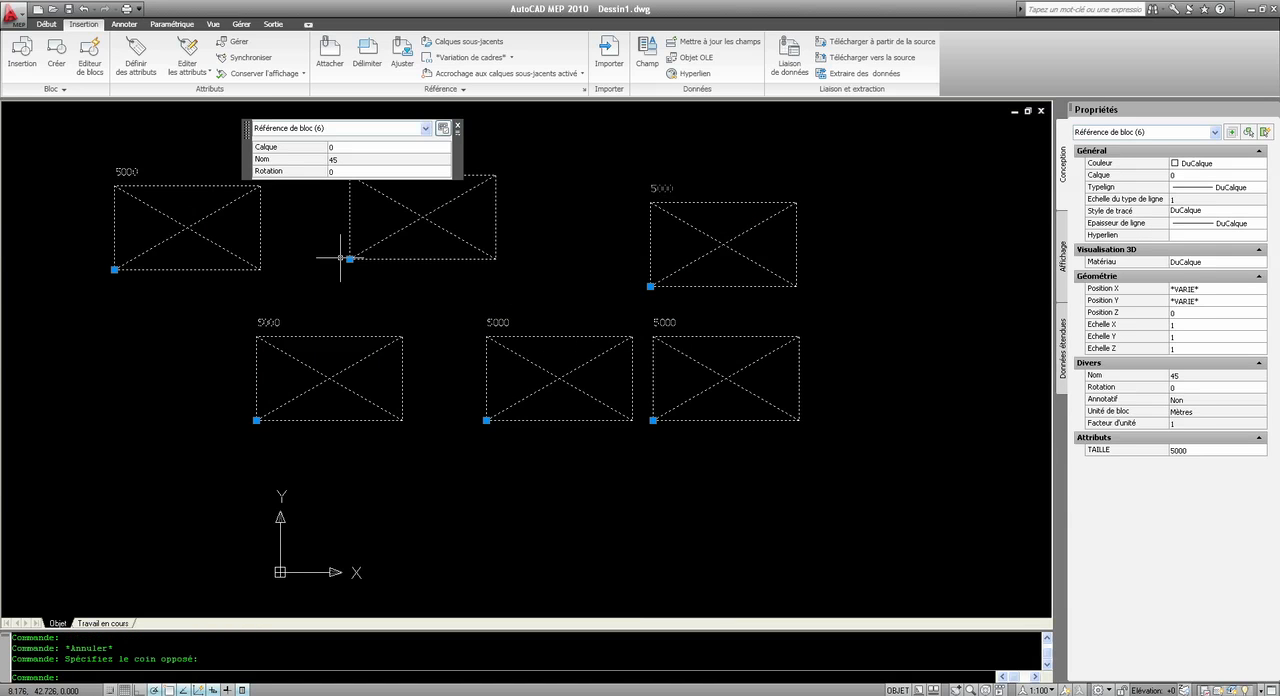
pyautogui.press('Delete')
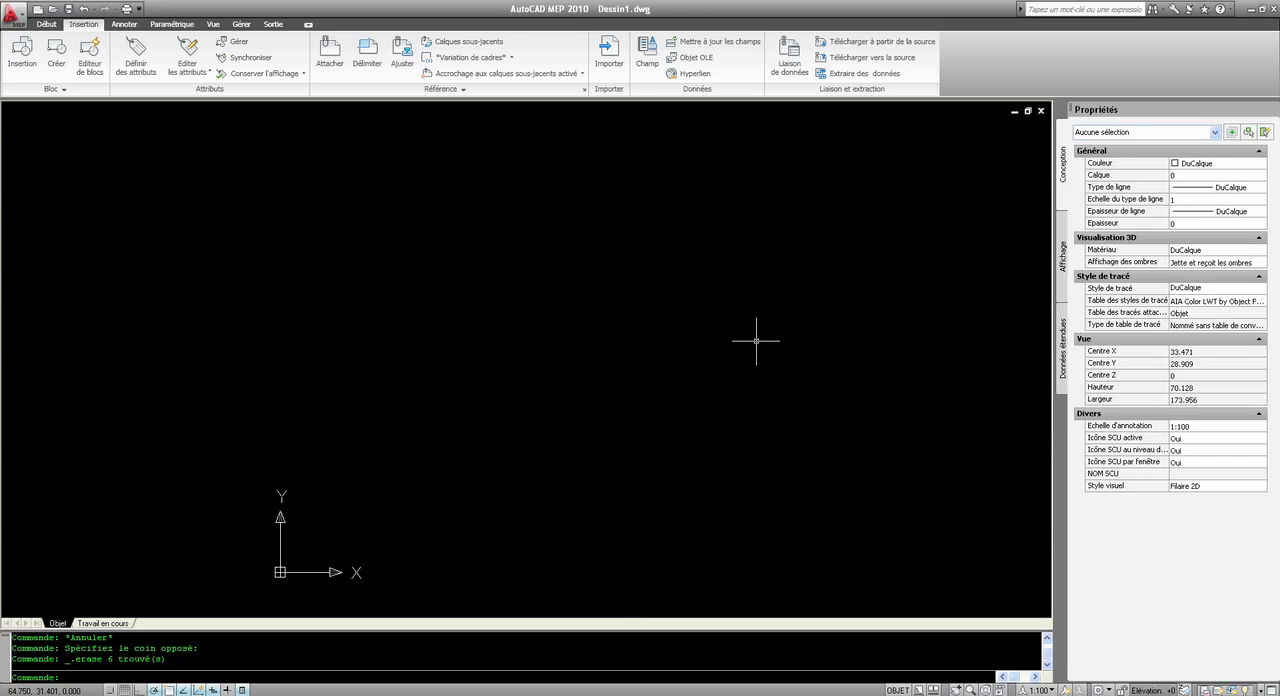
# Step: Expand the additional Bloc and Référence tools and pin both groups so they stay open
pyautogui.click(65, 93)
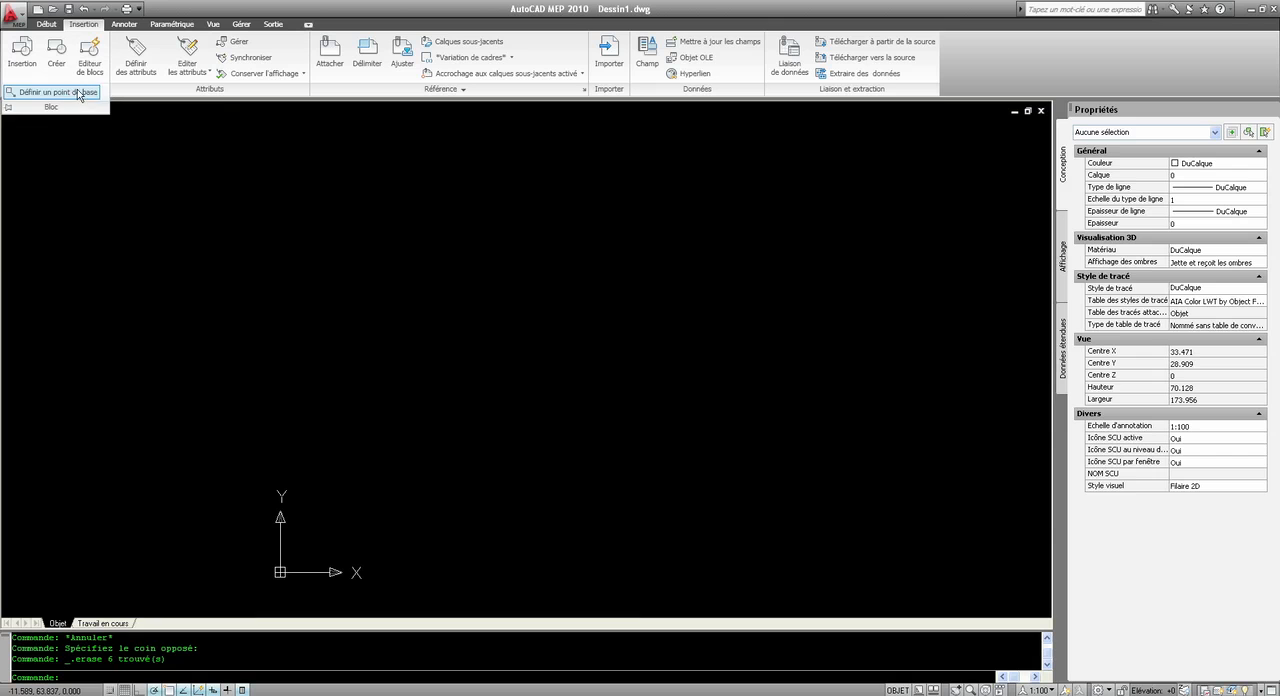
pyautogui.click(8, 107)
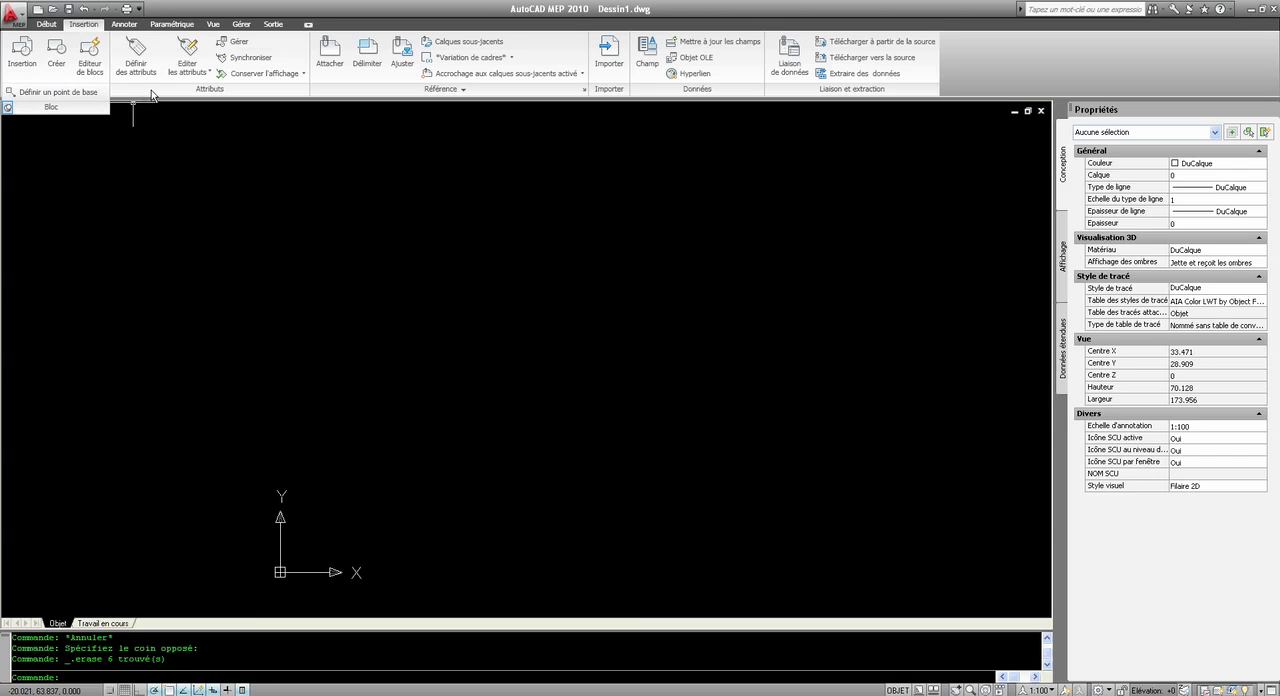
pyautogui.click(436, 90)
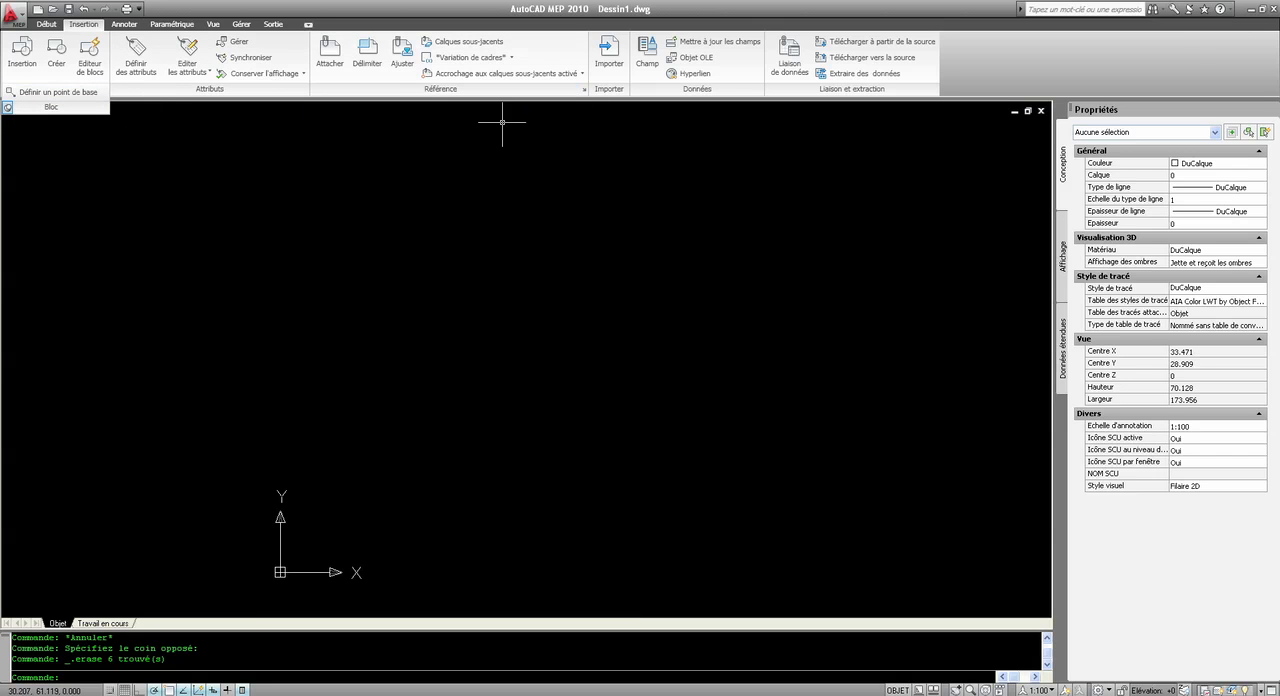
pyautogui.click(400, 93)
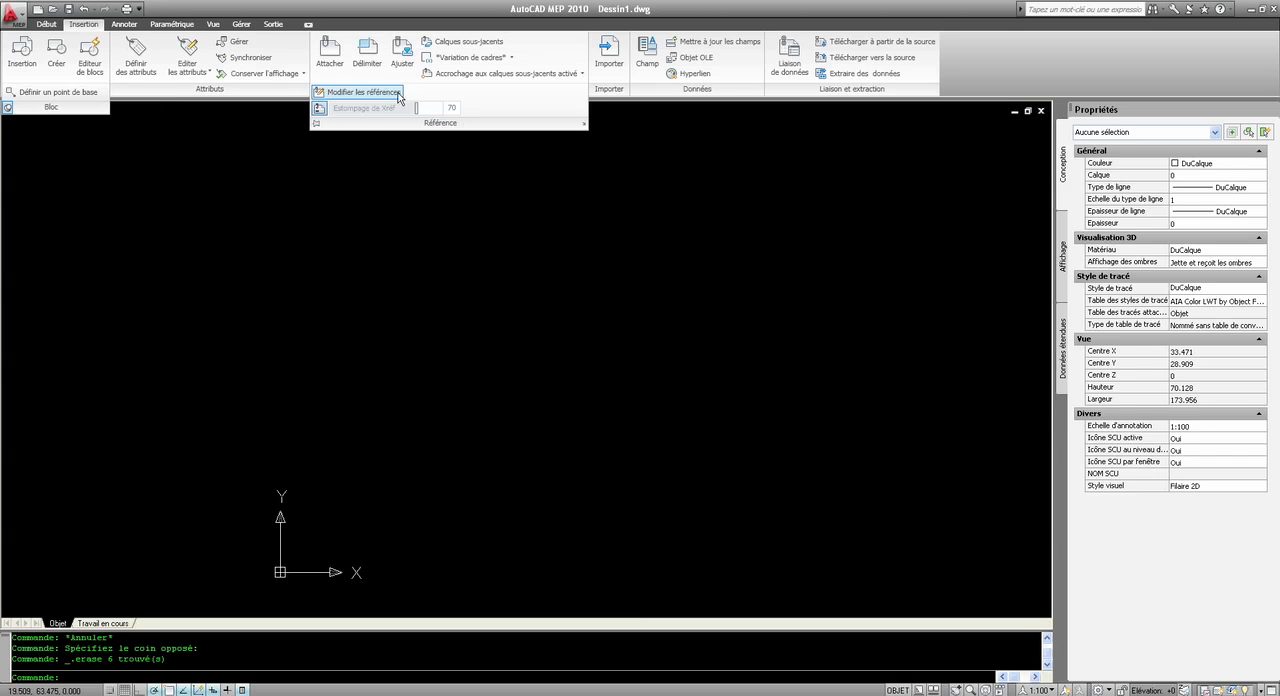
pyautogui.click(316, 124)
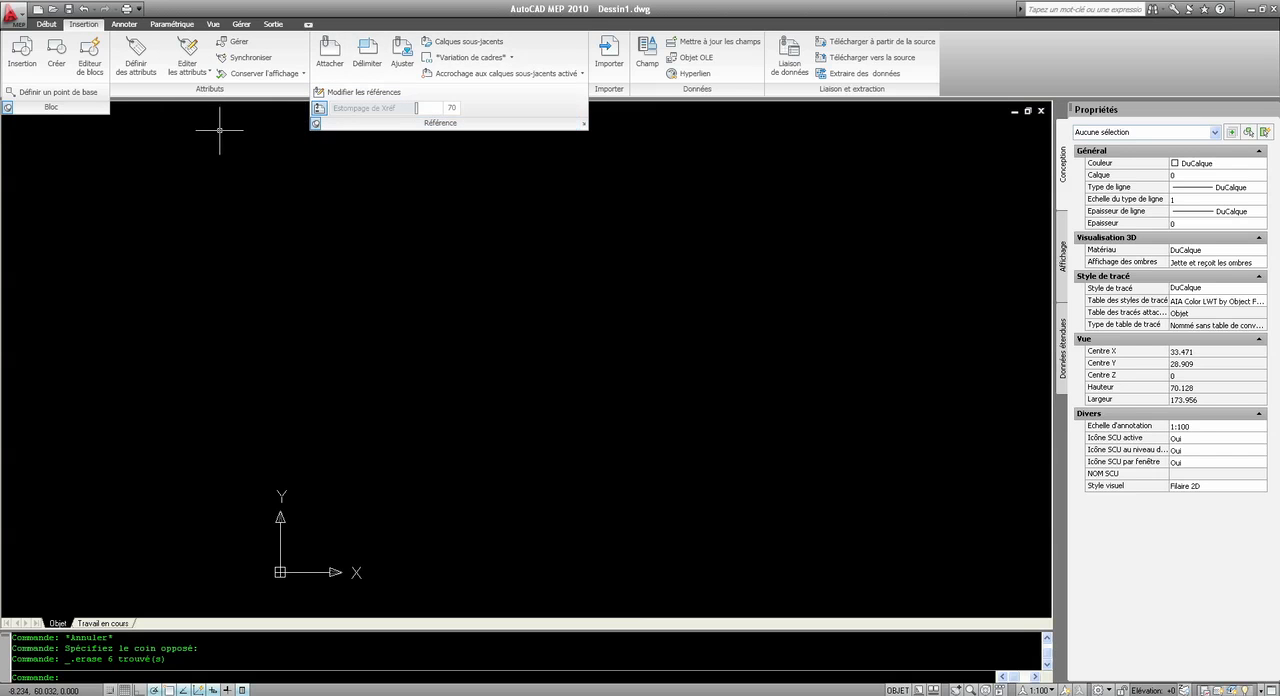